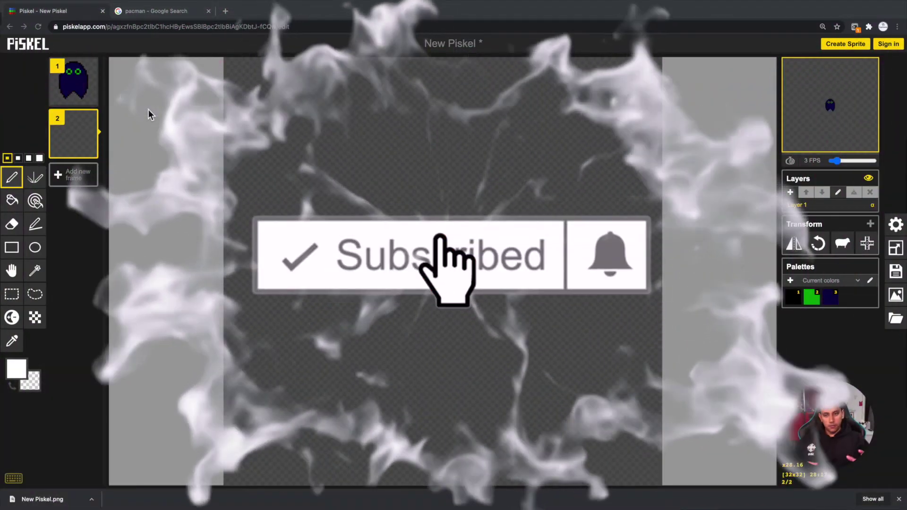
# - Delete frame 1 (the ghost sprite), leaving a single blank frame
pyautogui.click(59, 83)
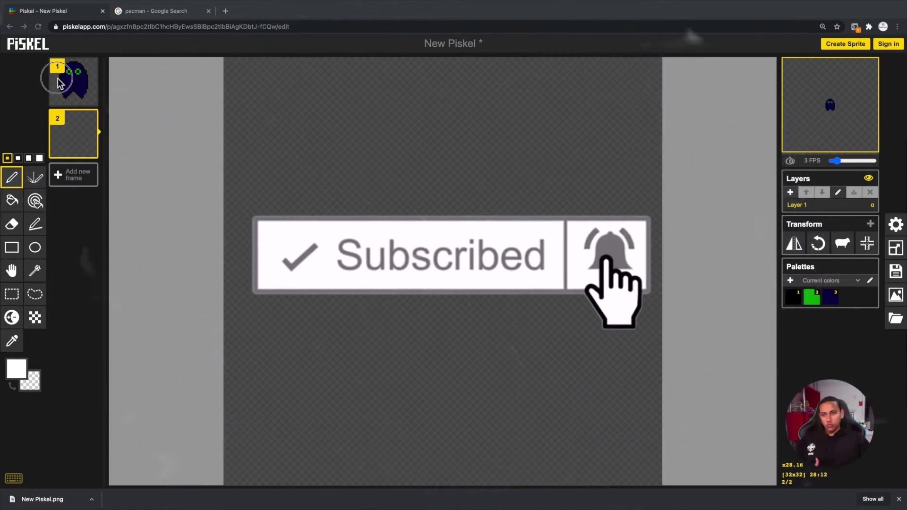
pyautogui.click(88, 72)
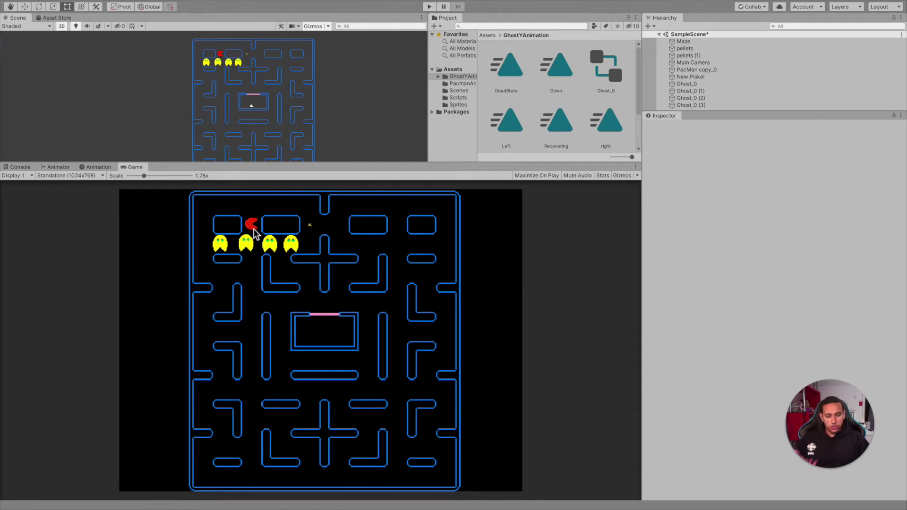
# - Maximize and zoom into the Game view, then start Play mode
pyautogui.hotkey('shift', 'space')
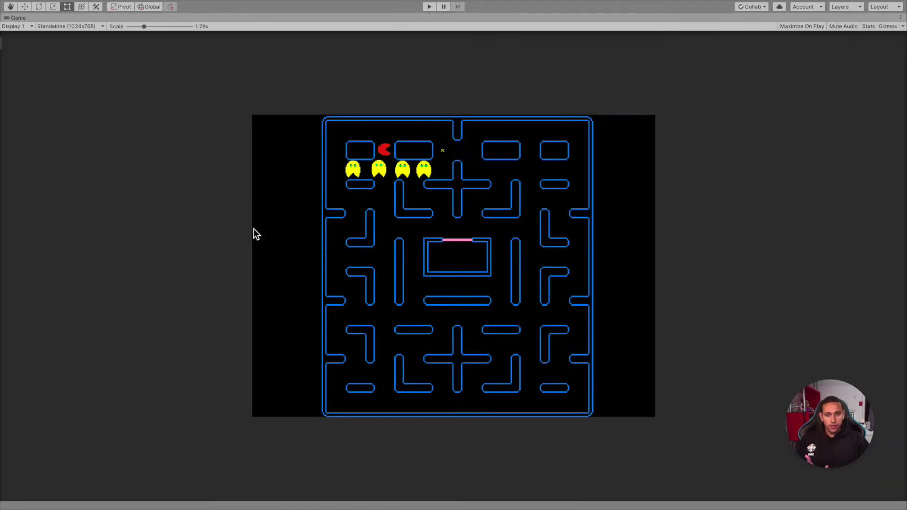
pyautogui.scroll(3, 390, 135)
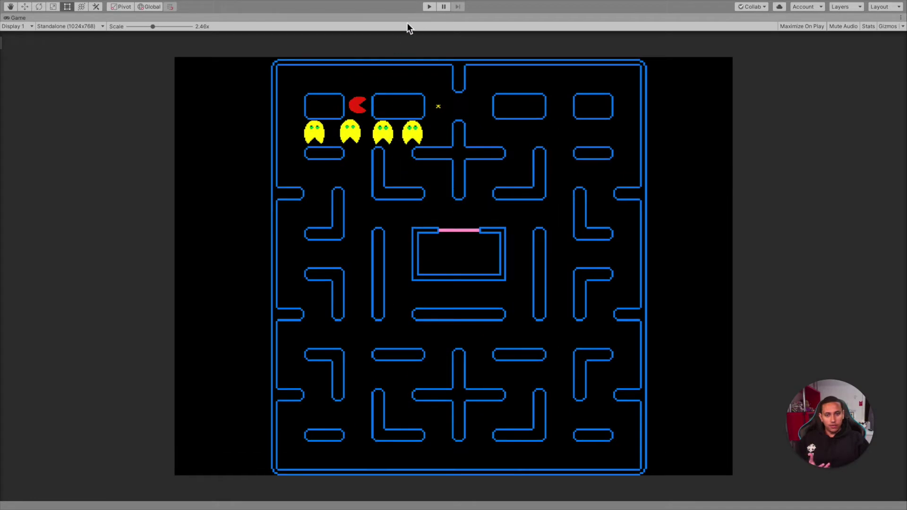
pyautogui.click(430, 8)
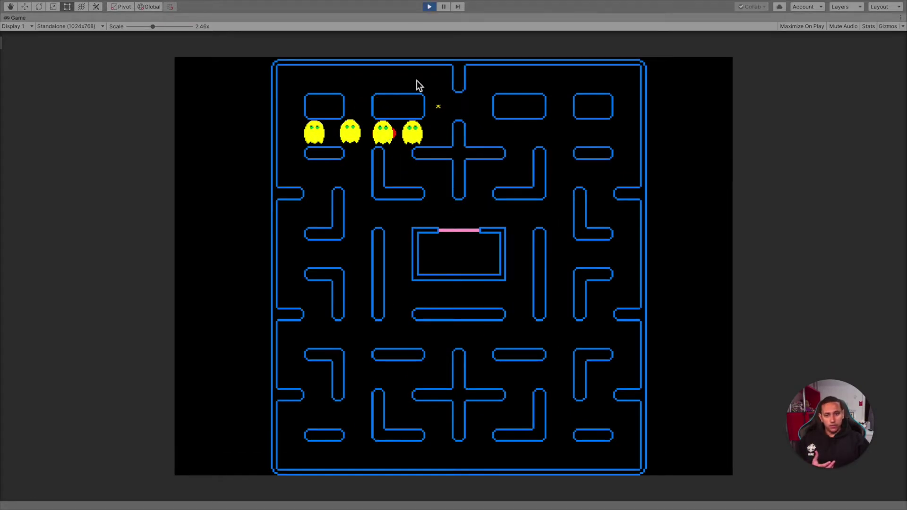
# - Steer Pac-Man through the maze corridors with the arrow keys, then stop the game
pyautogui.press('Down')
pyautogui.press('Right')
pyautogui.press('Up')
pyautogui.press('Left')
pyautogui.press('Down')
pyautogui.press('Right')
pyautogui.press('Down')
pyautogui.press('Left')
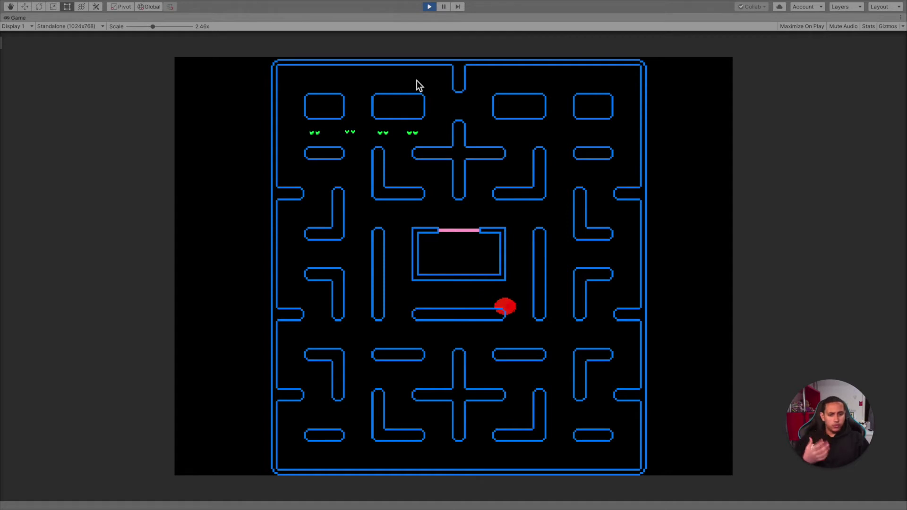
pyautogui.press('Up')
pyautogui.press('Left')
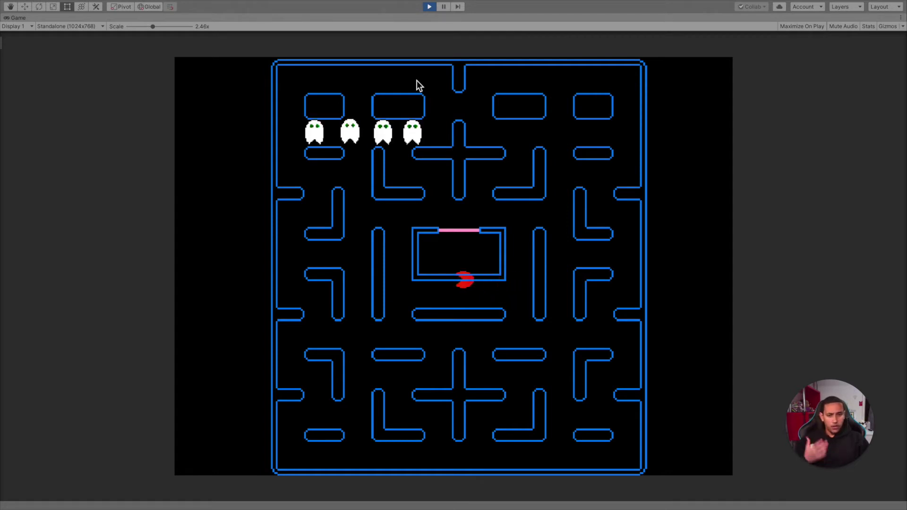
pyautogui.press('Down')
pyautogui.press('Up')
pyautogui.press('Left')
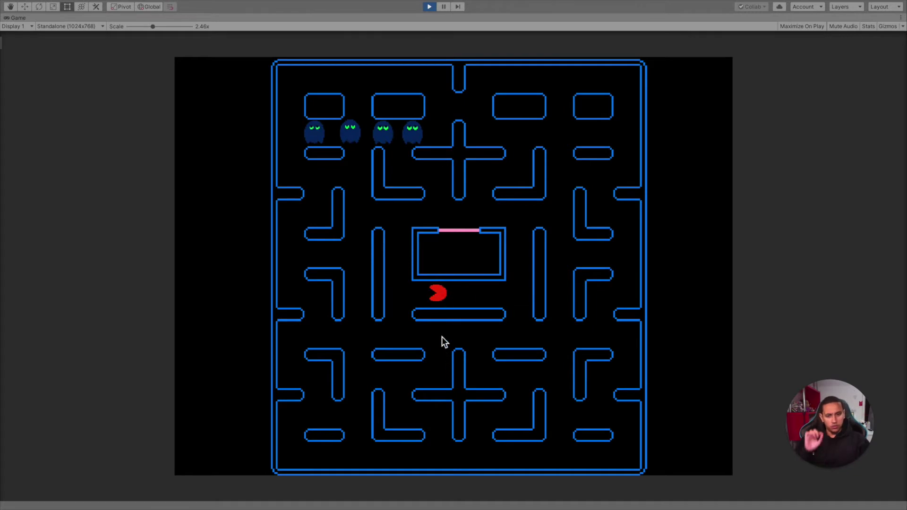
pyautogui.click(430, 6)
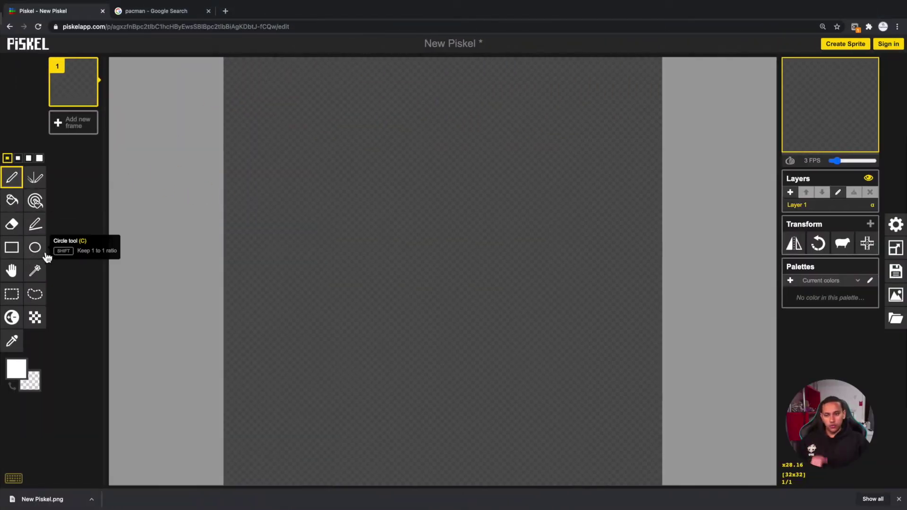
# - With the Circle tool and colour #ffe700, draw a yellow circle outline across the canvas
pyautogui.click(45, 255)
pyautogui.click(18, 367)
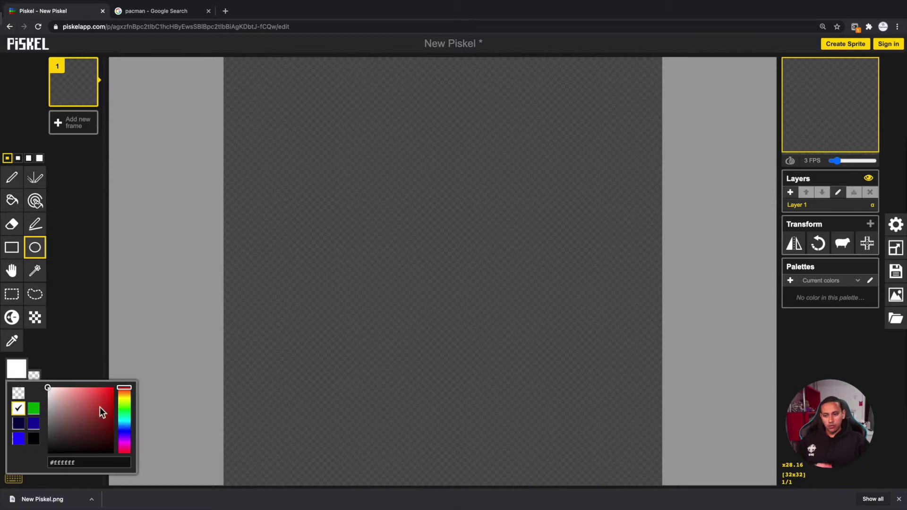
pyautogui.click(127, 401)
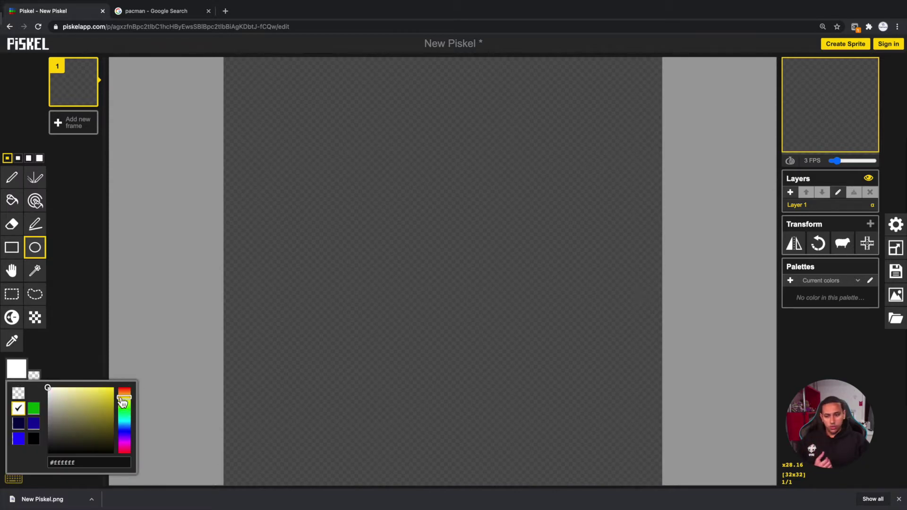
pyautogui.click(123, 402)
pyautogui.moveTo(114, 398); pyautogui.dragTo(119, 388)
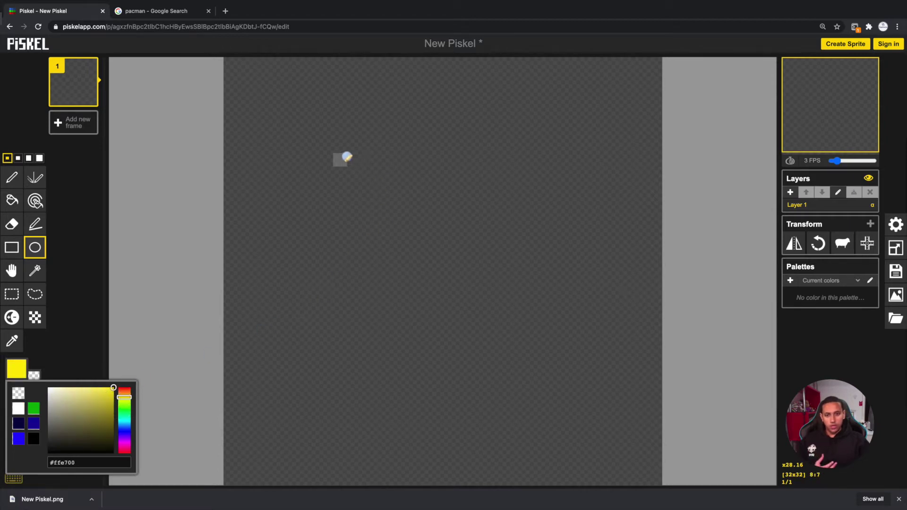
pyautogui.moveTo(350, 158); pyautogui.dragTo(546, 374)
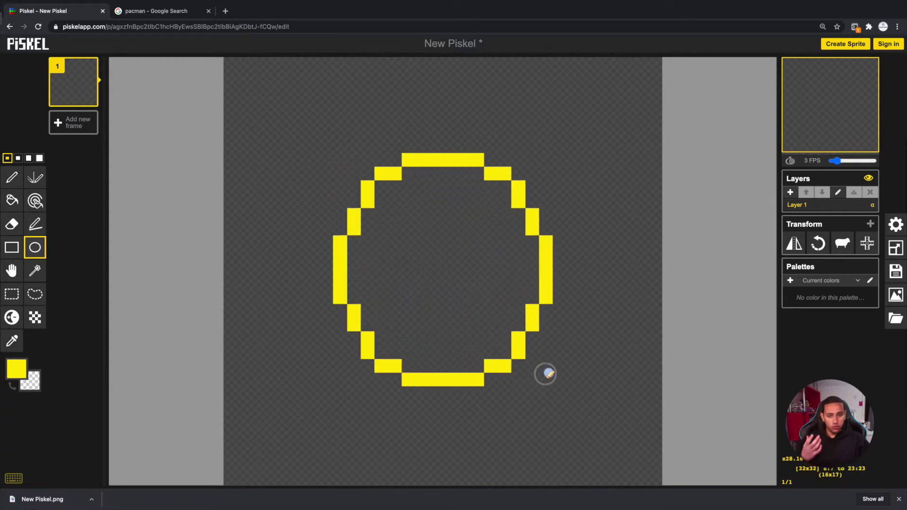
pyautogui.moveTo(546, 374); pyautogui.dragTo(555, 377)
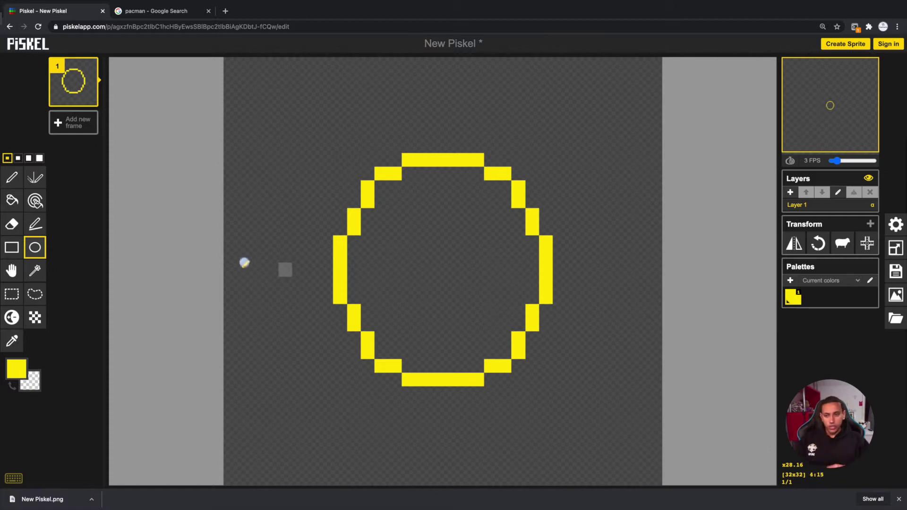
# - Fill the circle solid yellow with the paint bucket and duplicate the frame
pyautogui.click(12, 201)
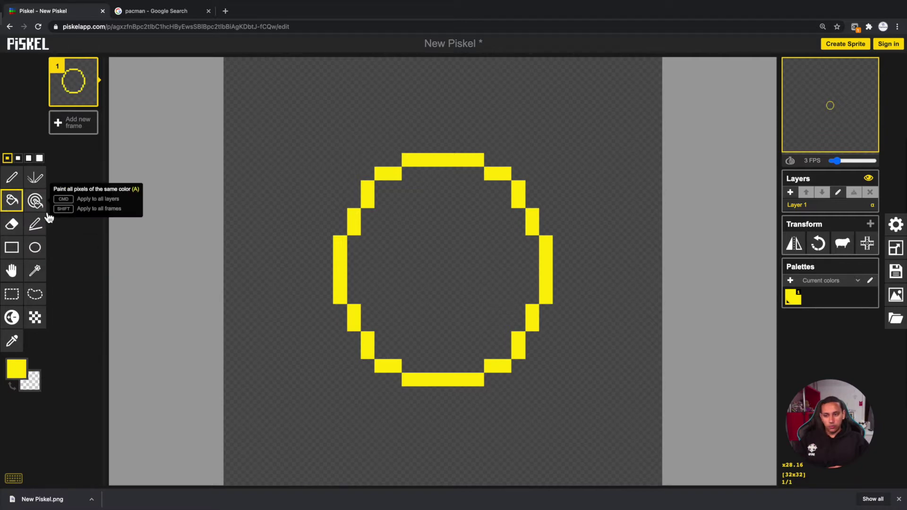
pyautogui.click(437, 285)
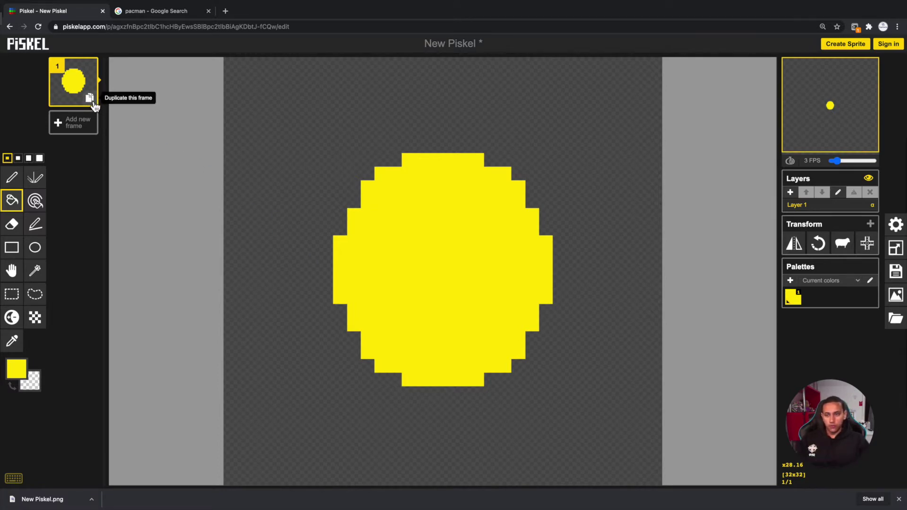
pyautogui.click(89, 98)
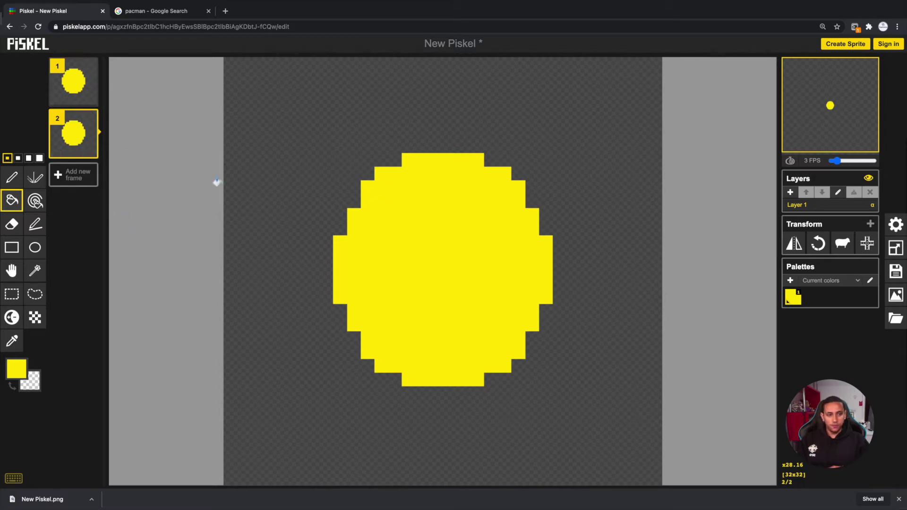
# - Raise the animation playback speed to 6 FPS
pyautogui.moveTo(855, 140)
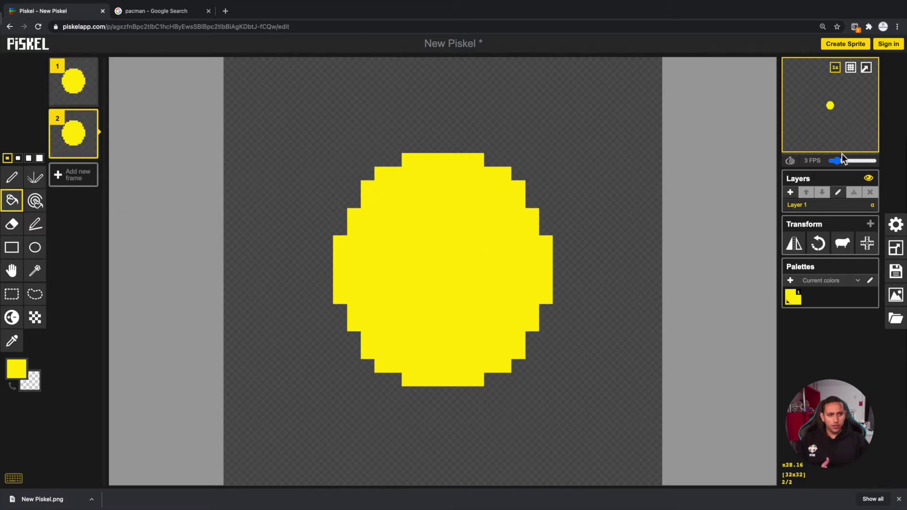
pyautogui.moveTo(841, 160); pyautogui.dragTo(845, 163)
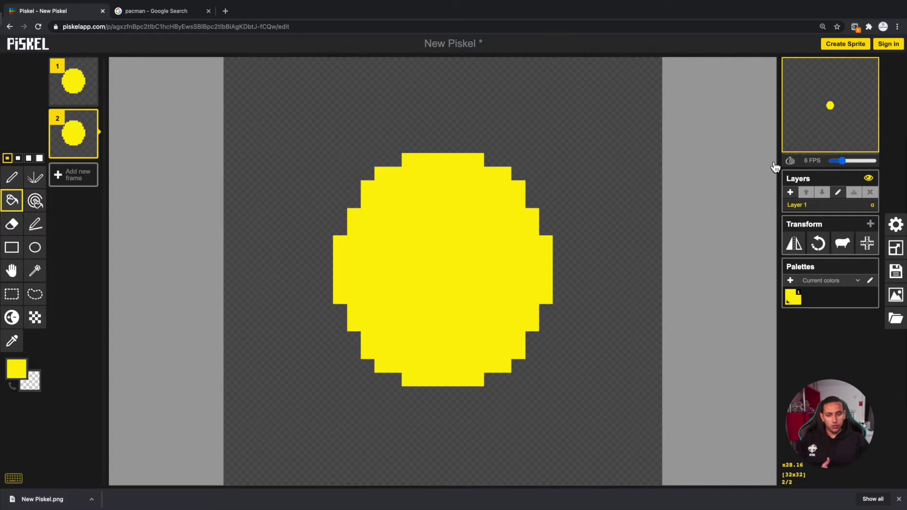
pyautogui.moveTo(97, 110)
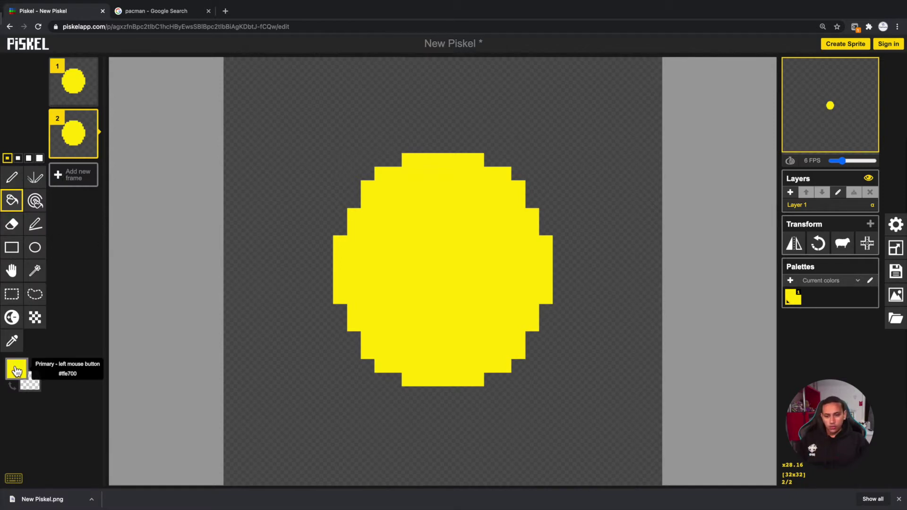
# - Draw the mouth's upper edge as a black pixel diagonal with the pencil
pyautogui.click(17, 371)
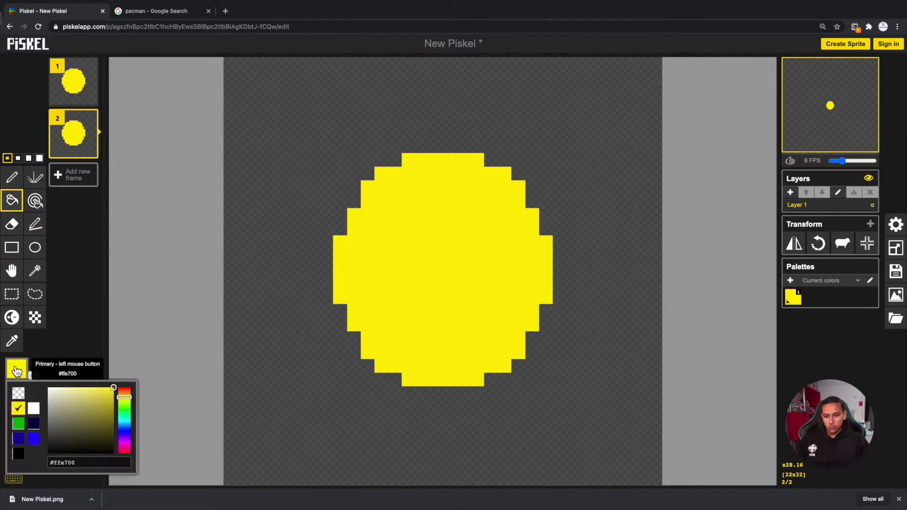
pyautogui.click(16, 458)
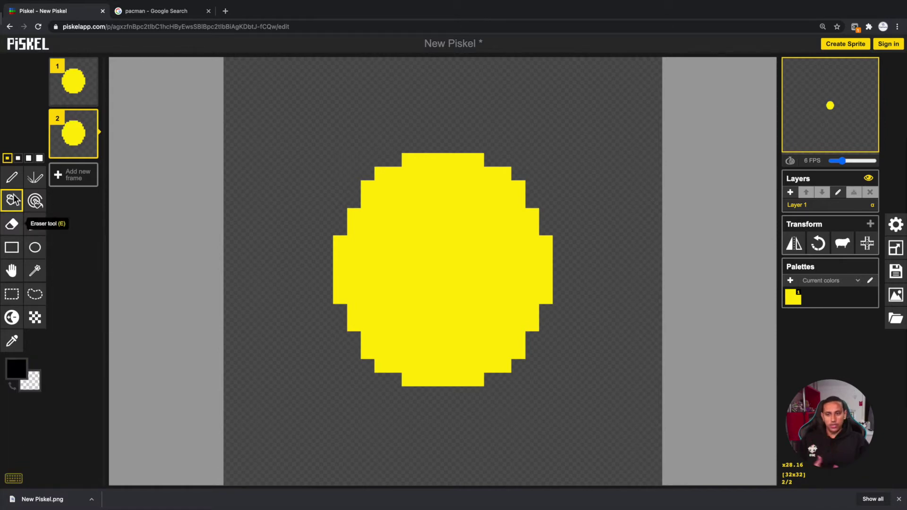
pyautogui.click(12, 178)
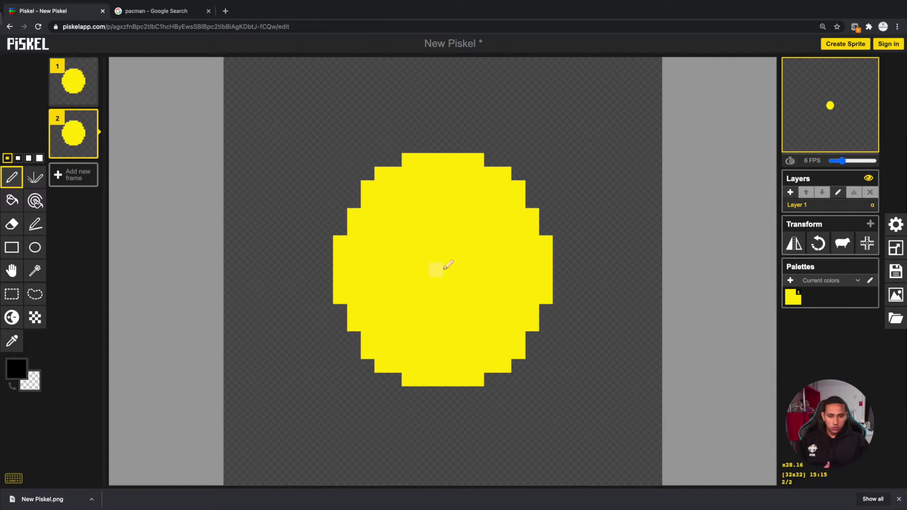
pyautogui.click(436, 269)
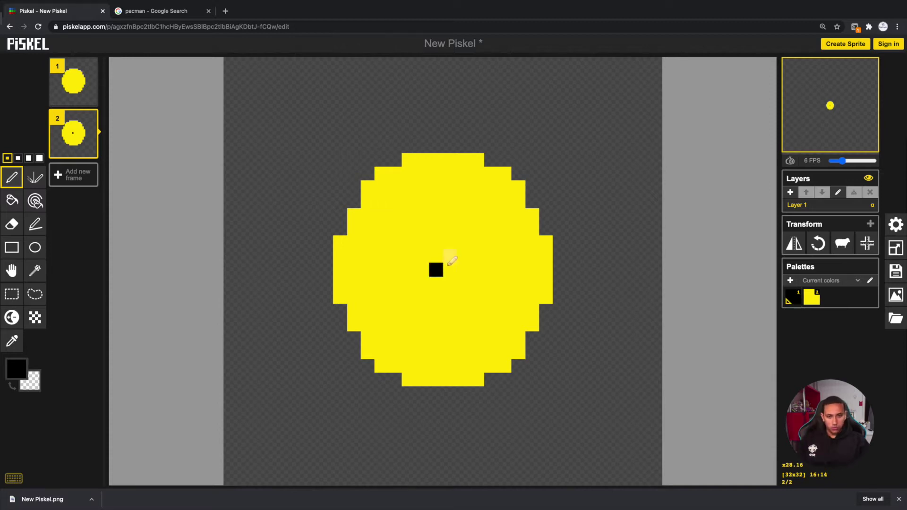
pyautogui.click(452, 259)
pyautogui.click(464, 242)
pyautogui.click(477, 228)
pyautogui.click(490, 215)
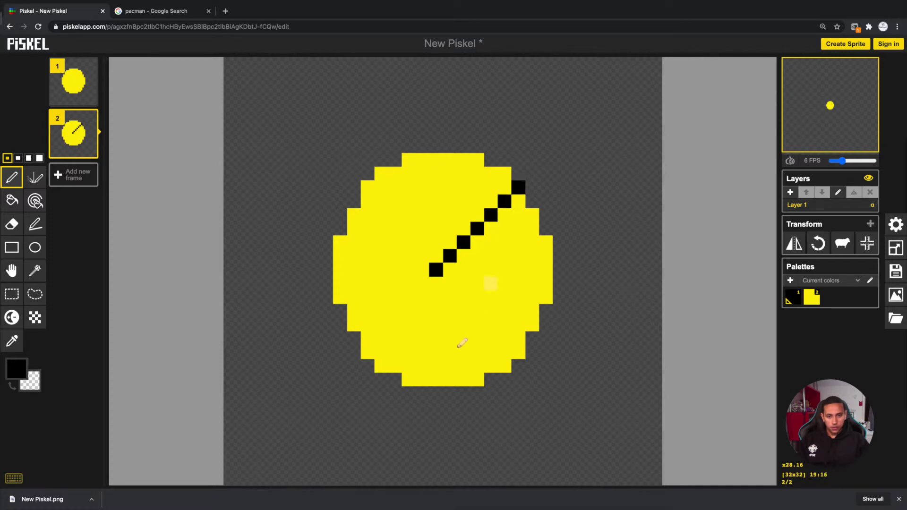
# - Draw the black lower mouth diagonal and erase the yellow inside the wedge
pyautogui.click(451, 284)
pyautogui.click(465, 296)
pyautogui.click(478, 310)
pyautogui.click(491, 324)
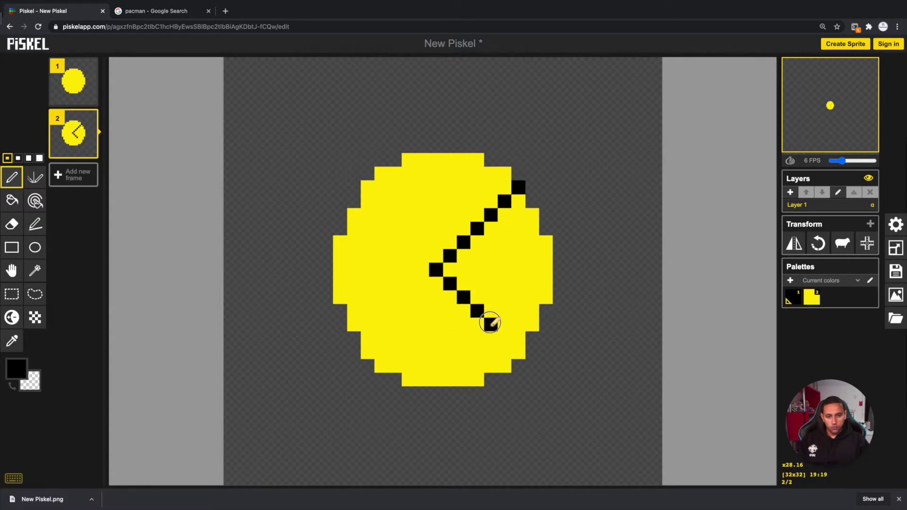
pyautogui.click(505, 338)
pyautogui.click(519, 352)
pyautogui.moveTo(526, 209)
pyautogui.mouseDown(button='right')
pyautogui.moveTo(498, 274)
pyautogui.moveTo(521, 261)
pyautogui.moveTo(538, 207)
pyautogui.moveTo(519, 254)
pyautogui.moveTo(542, 292)
pyautogui.moveTo(566, 238)
pyautogui.moveTo(543, 297)
pyautogui.moveTo(526, 270)
pyautogui.moveTo(535, 249)
pyautogui.moveTo(525, 329)
pyautogui.moveTo(529, 316)
pyautogui.moveTo(489, 312)
pyautogui.moveTo(454, 271)
pyautogui.moveTo(505, 220)
pyautogui.moveTo(511, 281)
pyautogui.moveTo(534, 312)
pyautogui.moveTo(489, 285)
pyautogui.moveTo(491, 309)
pyautogui.moveTo(493, 277)
pyautogui.moveTo(470, 269)
pyautogui.moveTo(496, 256)
pyautogui.mouseUp(button='right')
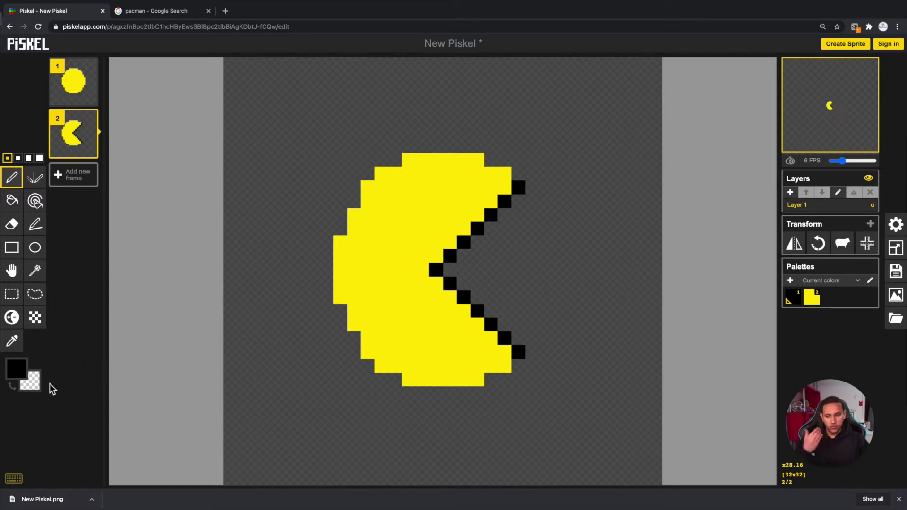
# - Repaint the black upper and lower mouth-edge pixels yellow with the pencil
pyautogui.click(17, 370)
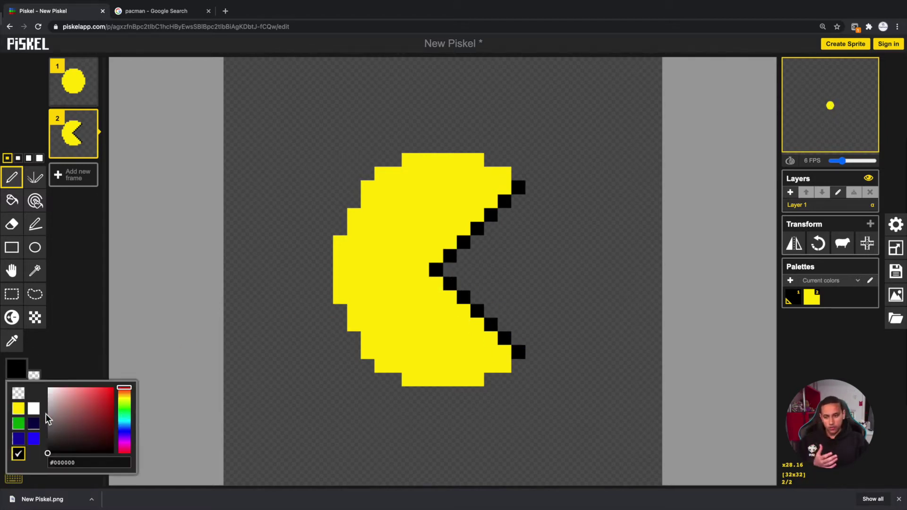
pyautogui.click(18, 408)
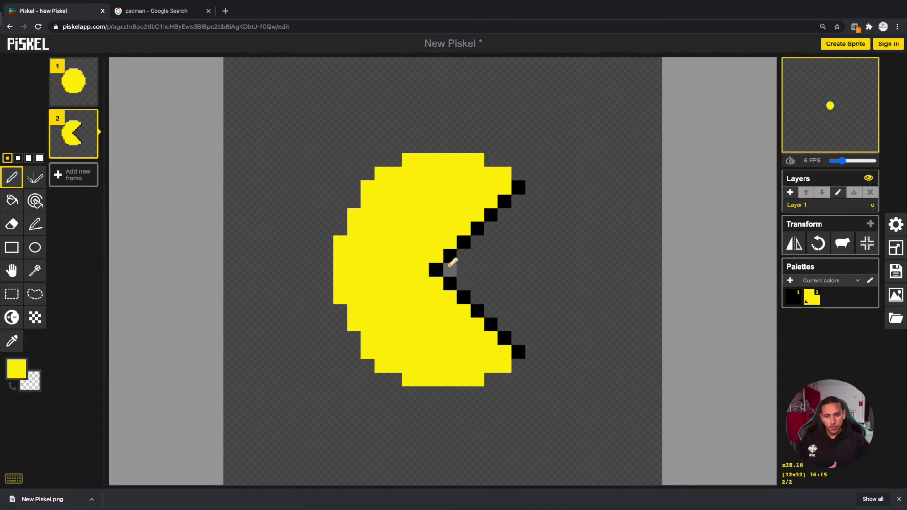
pyautogui.moveTo(450, 268)
pyautogui.mouseDown()
pyautogui.moveTo(439, 264)
pyautogui.moveTo(517, 197)
pyautogui.mouseUp()
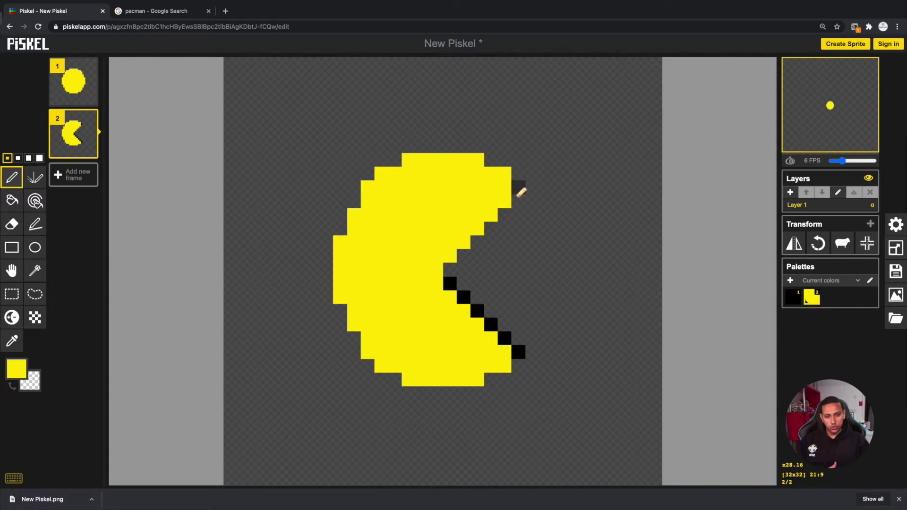
pyautogui.click(519, 189)
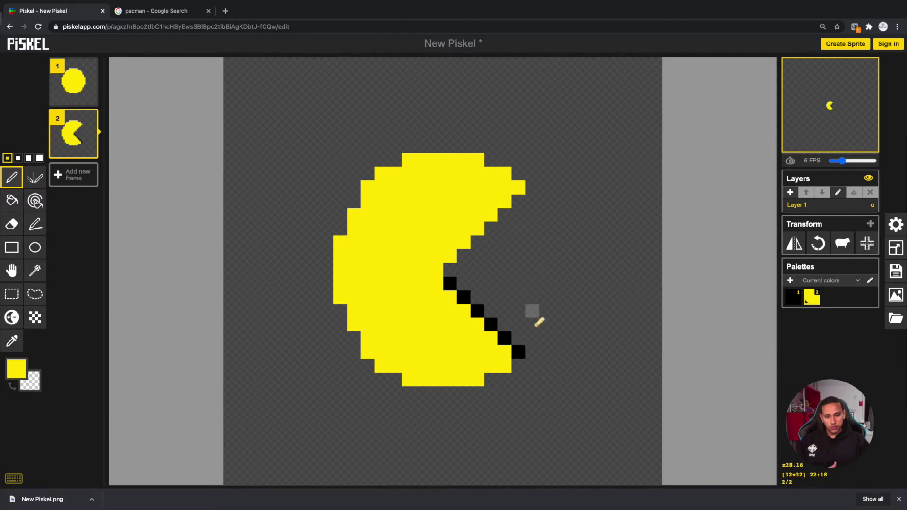
pyautogui.moveTo(520, 353); pyautogui.dragTo(506, 341)
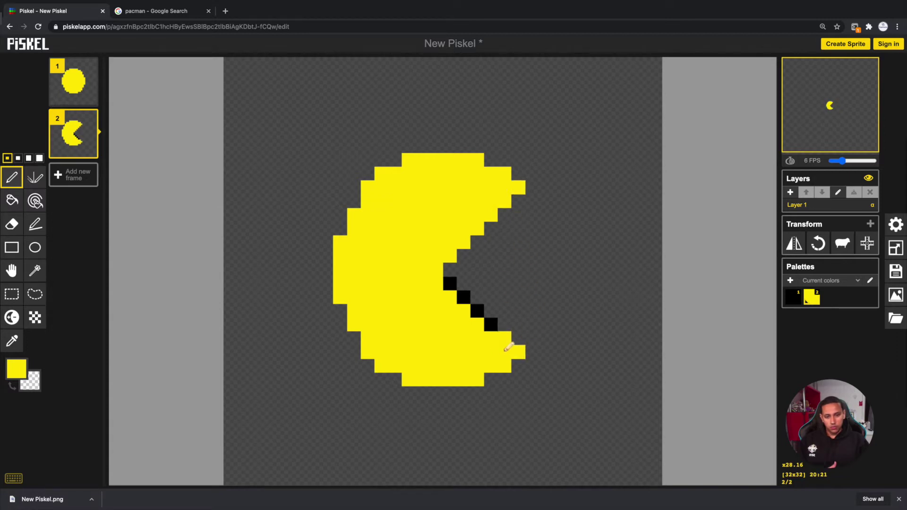
pyautogui.click(491, 324)
pyautogui.click(479, 312)
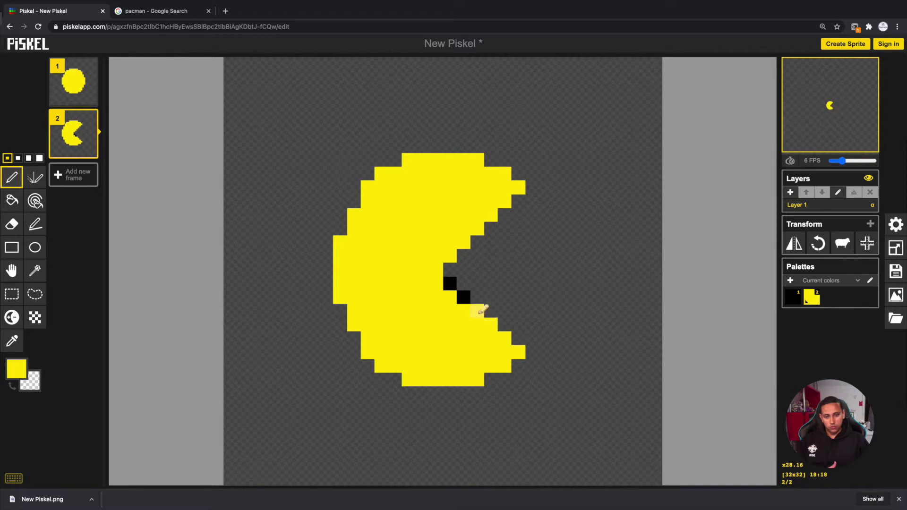
pyautogui.click(465, 298)
pyautogui.click(451, 284)
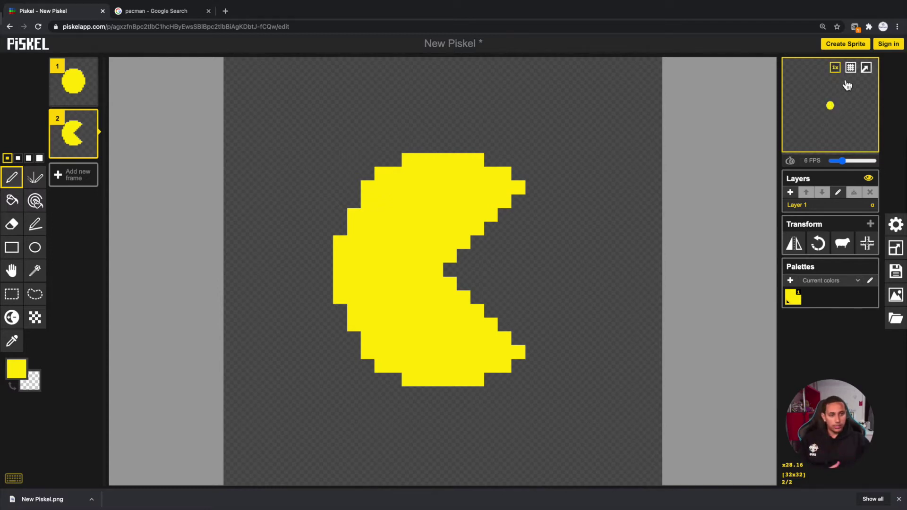
# - Pop out the preview in a new tab, set playback to 8 FPS, and zoom back out
pyautogui.click(867, 67)
pyautogui.moveTo(843, 160); pyautogui.dragTo(846, 161)
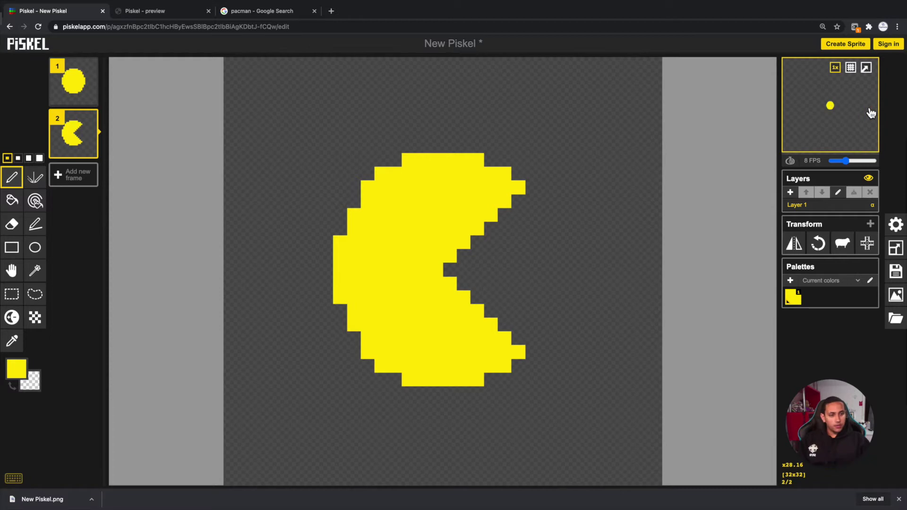
pyautogui.keyDown('ctrl'); pyautogui.scroll(5, 871, 113); pyautogui.keyUp('ctrl')
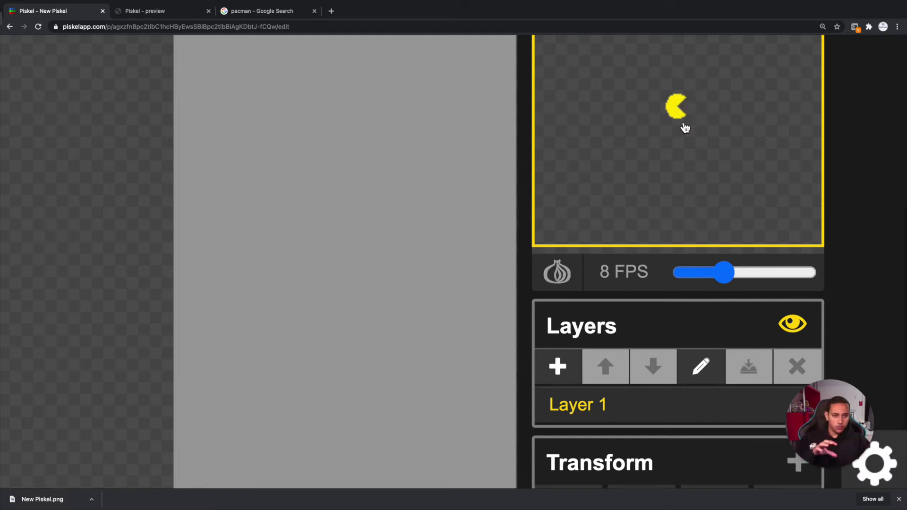
pyautogui.hotkey('ctrl', '-')
pyautogui.hotkey('ctrl', '-')
pyautogui.hotkey('ctrl', '-')
pyautogui.hotkey('ctrl', '-')
pyautogui.hotkey('ctrl', '-')
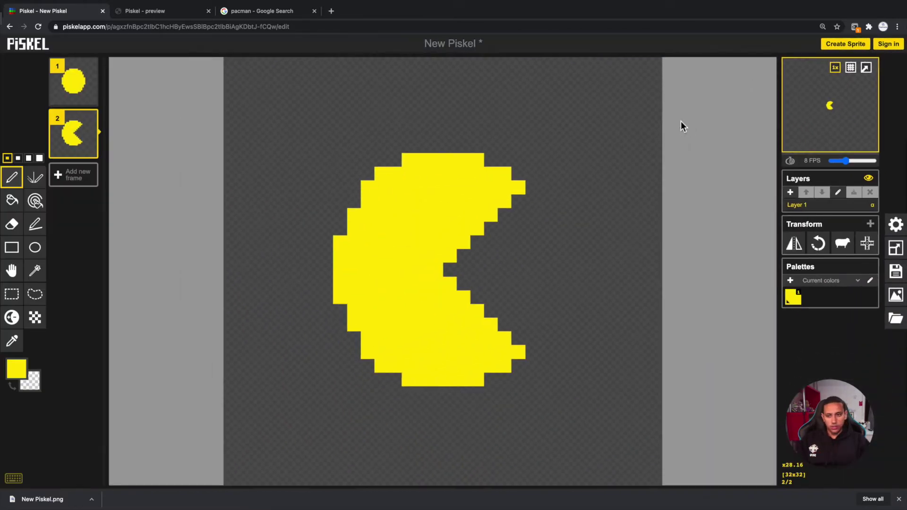
# - Export New Piskel.png as a 32x64 PNG spritesheet, then exit Unity's maximized view and full screen
pyautogui.click(896, 296)
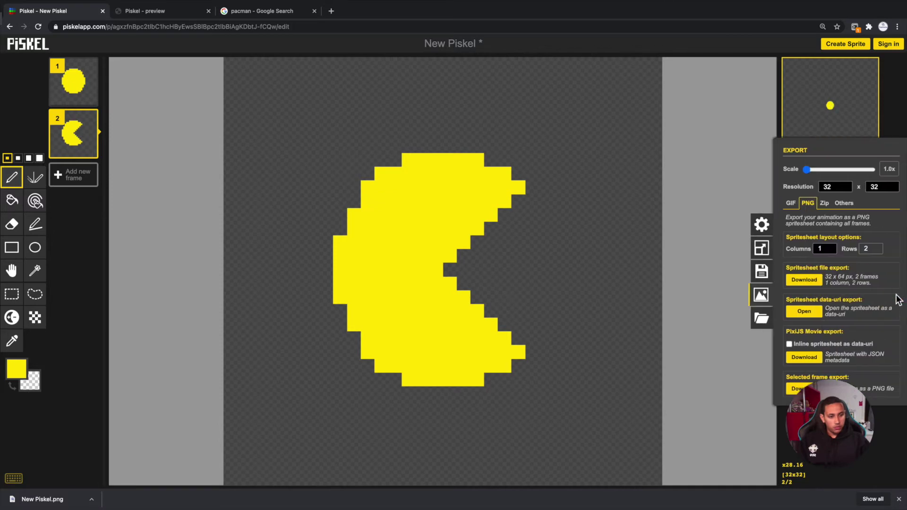
pyautogui.click(795, 283)
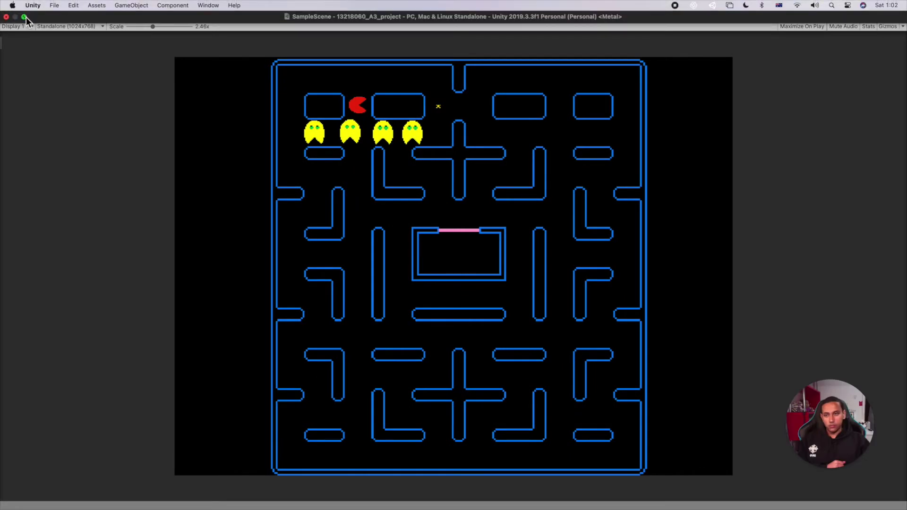
pyautogui.hotkey('shift', 'space')
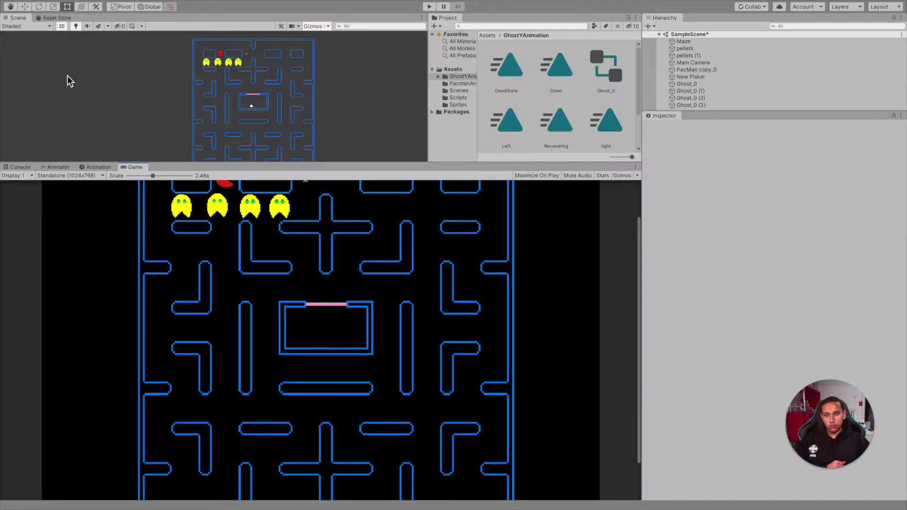
pyautogui.click(23, 17)
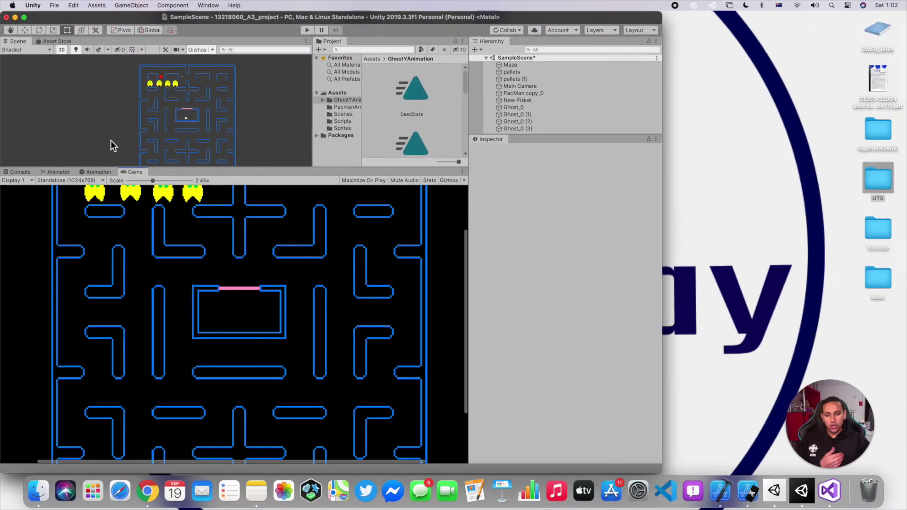
# - Open Downloads in Finder and preview the New Piskel.png spritesheet
pyautogui.click(38, 491)
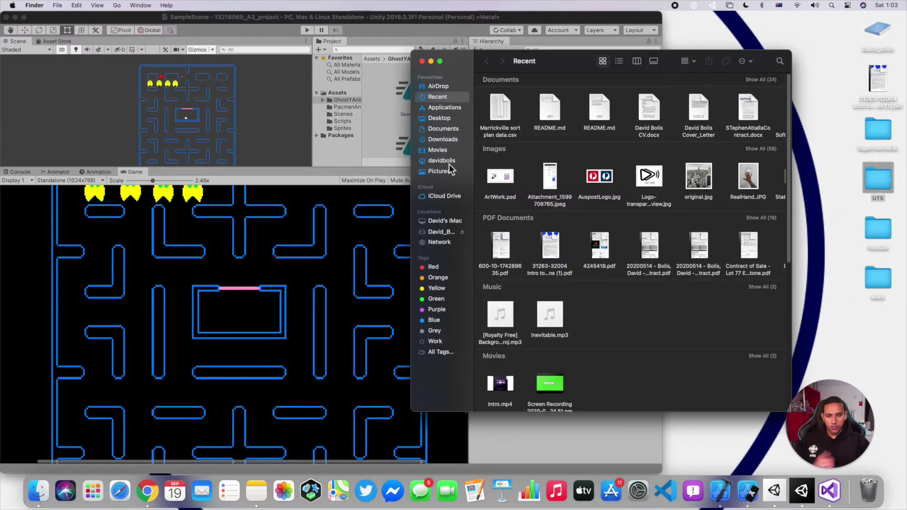
pyautogui.click(447, 141)
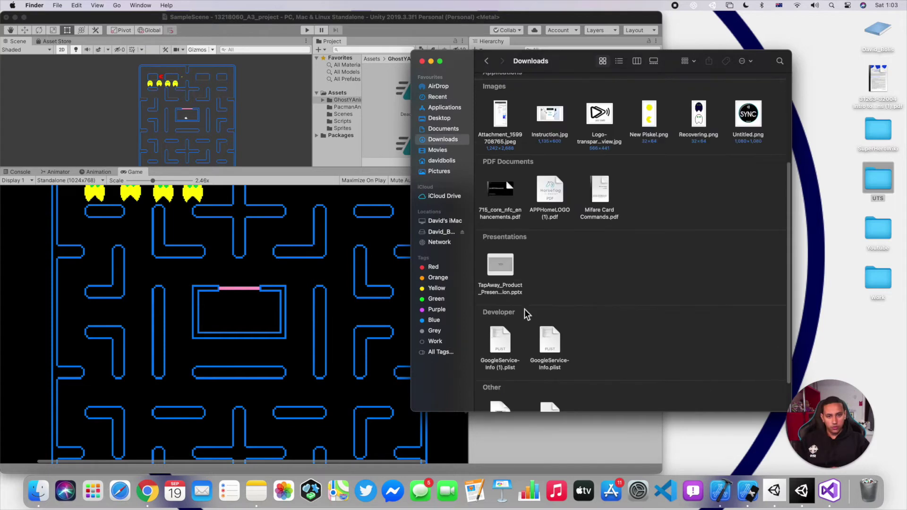
pyautogui.click(653, 119)
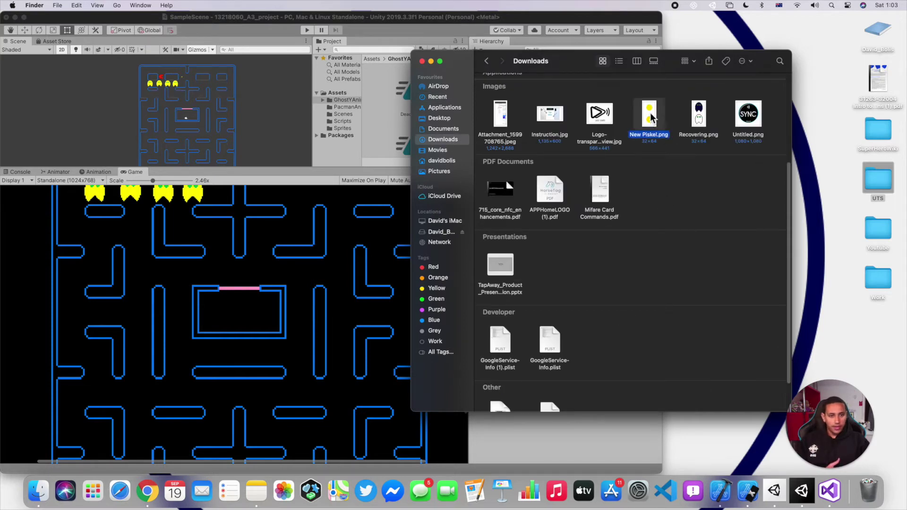
pyautogui.doubleClick(647, 118)
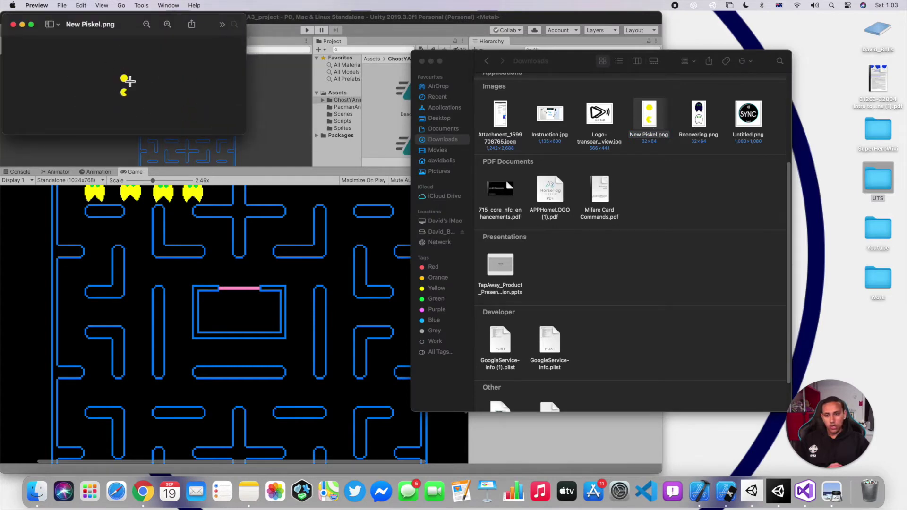
pyautogui.click(14, 24)
# - Rename New Piskel.png to yPacman.png
pyautogui.rightClick(648, 115)
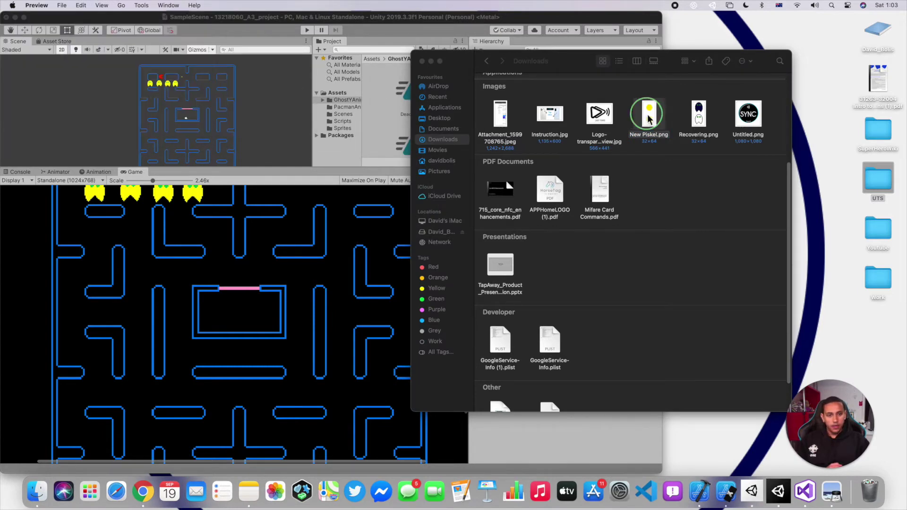
pyautogui.click(664, 168)
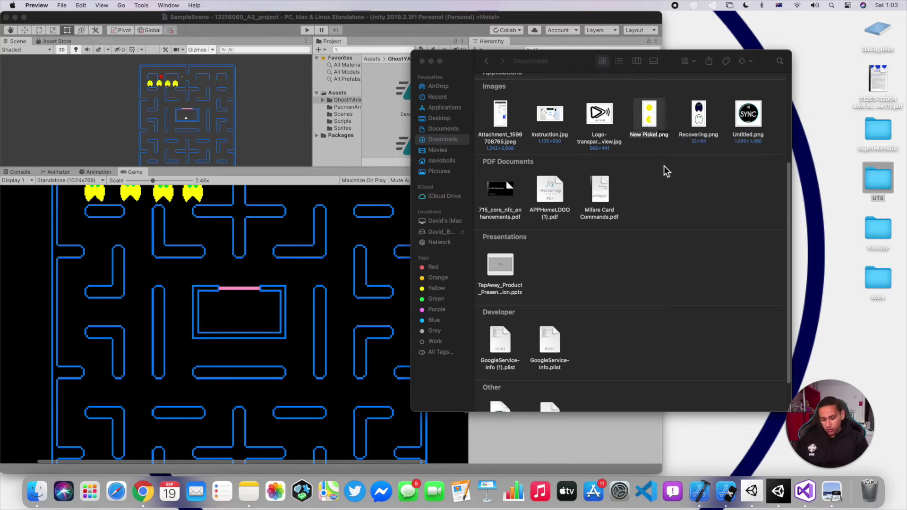
pyautogui.click(652, 137)
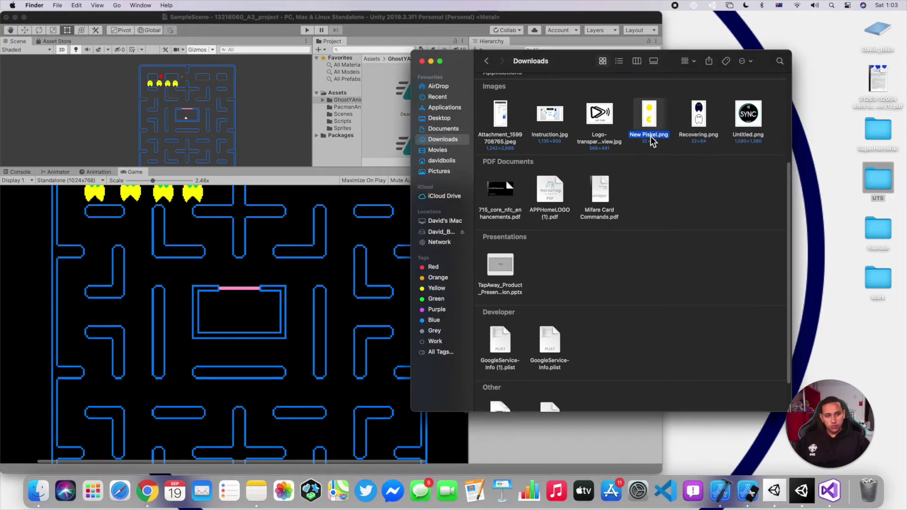
pyautogui.rightClick(651, 136)
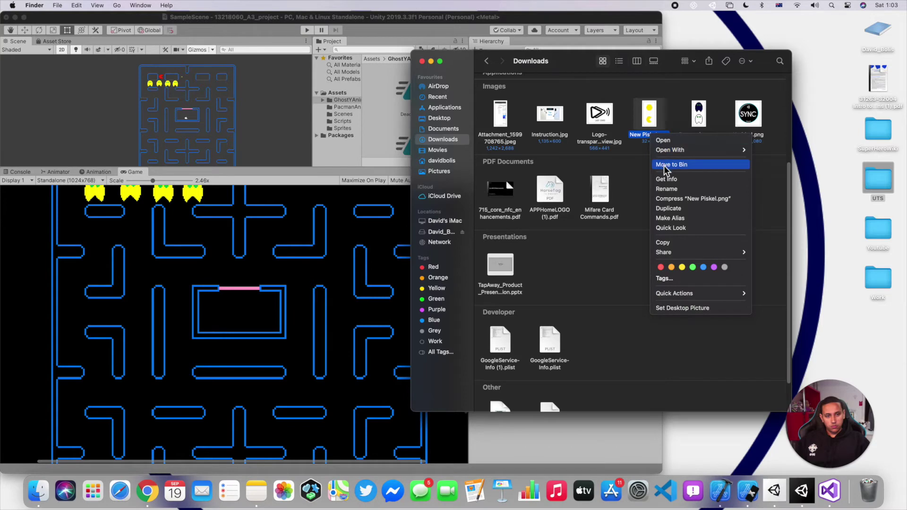
pyautogui.click(673, 189)
pyautogui.write('yPac')
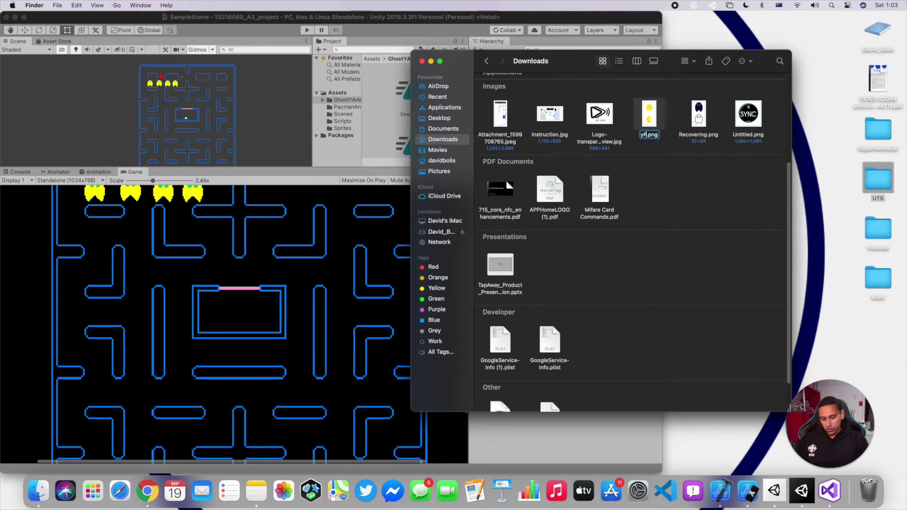
pyautogui.write('man')
pyautogui.press('Return')
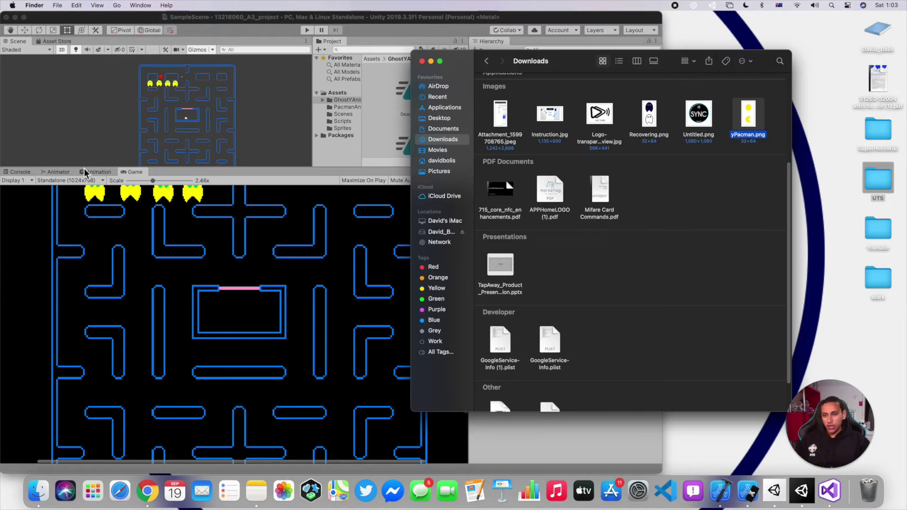
# - Move Finder aside and open Unity's Sprites folder in the Project panel
pyautogui.moveTo(453, 60); pyautogui.dragTo(592, 73)
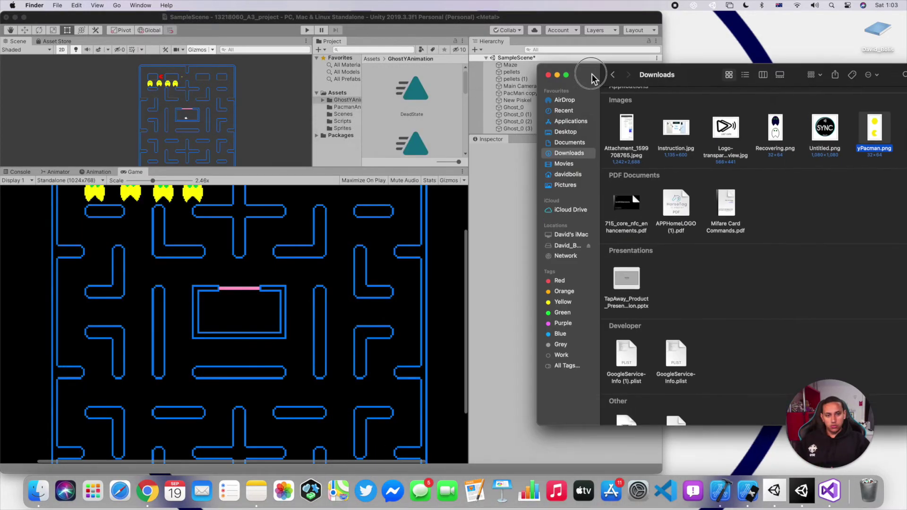
pyautogui.click(347, 121)
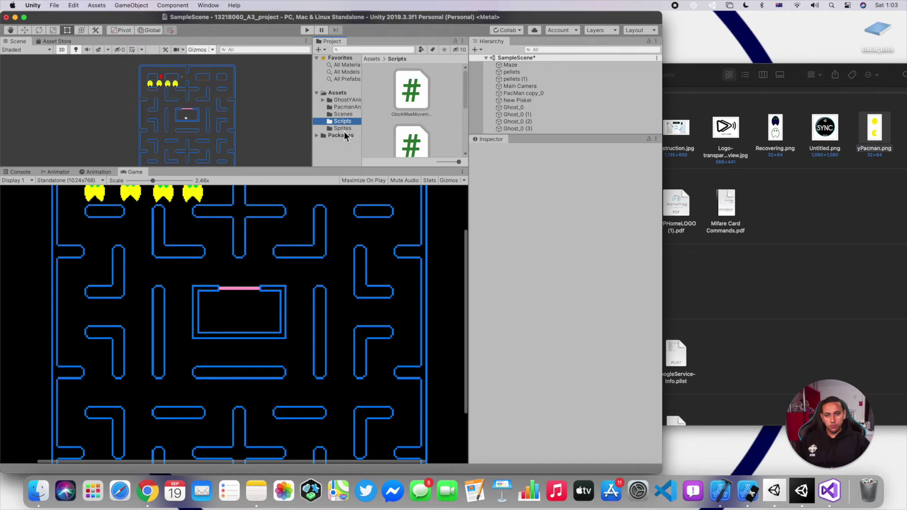
pyautogui.click(344, 130)
pyautogui.scroll(-3, 428, 113)
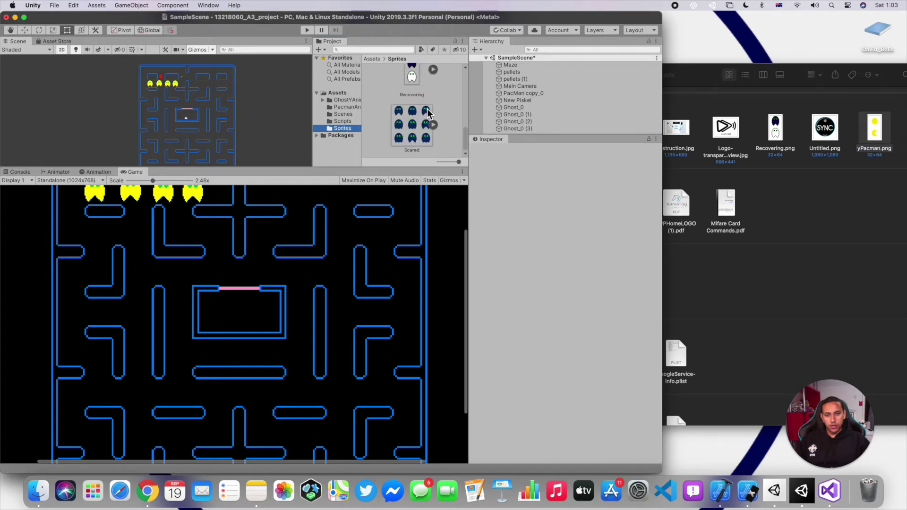
pyautogui.scroll(4, 428, 112)
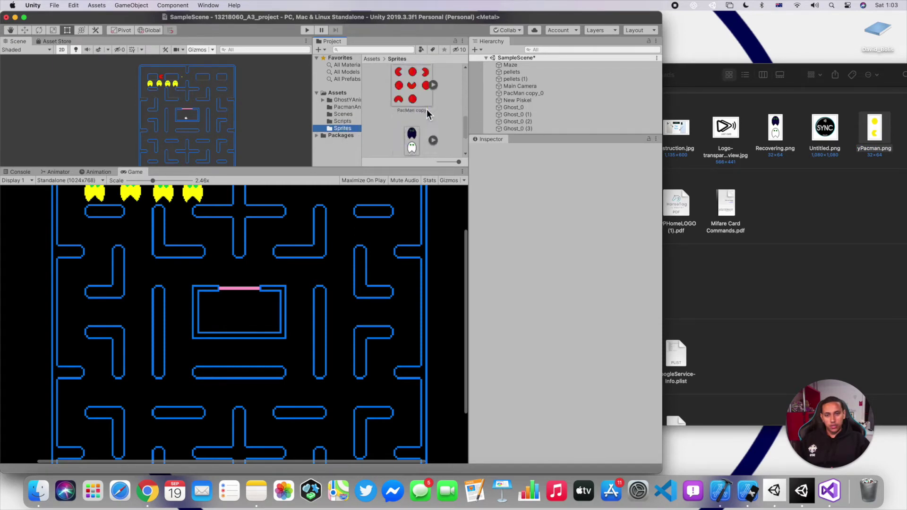
pyautogui.scroll(-2, 426, 109)
pyautogui.scroll(3, 427, 109)
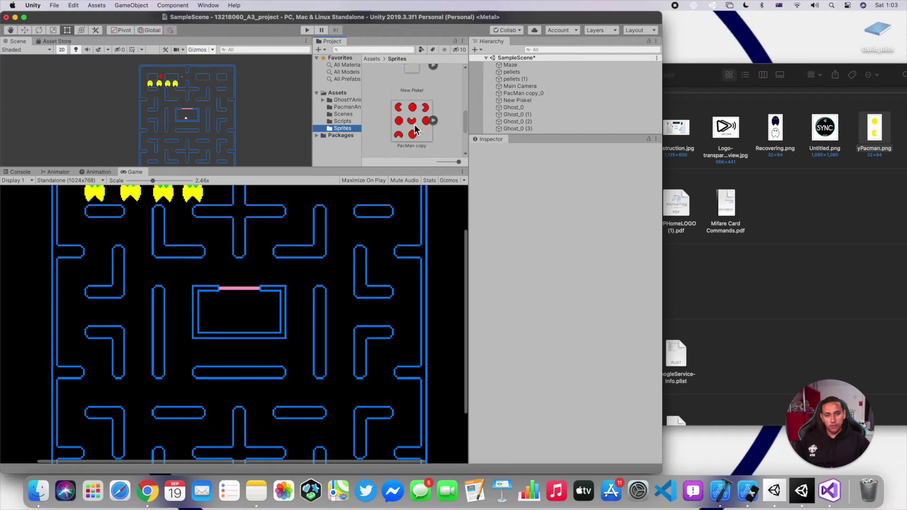
pyautogui.scroll(-2, 416, 125)
# - Drag yPacman.png into Sprites, close the Downloads window, and return Unity to full screen
pyautogui.click(875, 144)
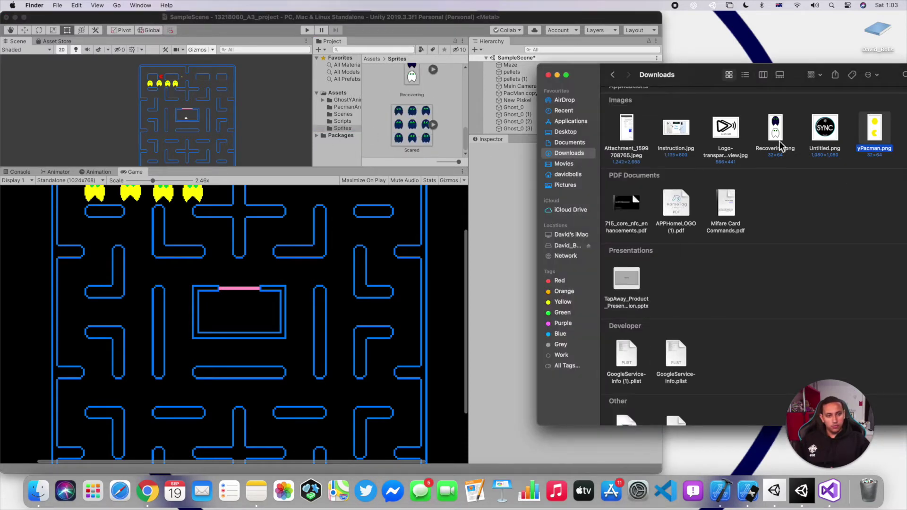
pyautogui.moveTo(875, 132); pyautogui.dragTo(451, 144)
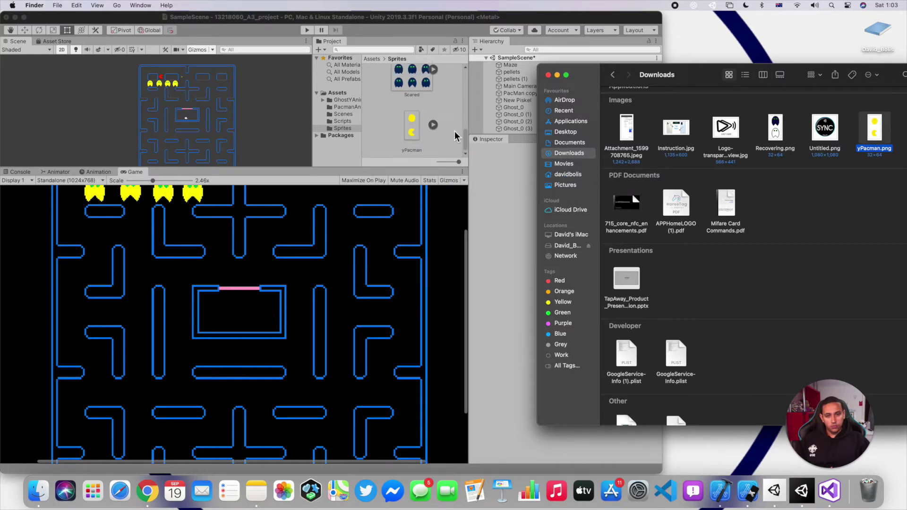
pyautogui.click(549, 74)
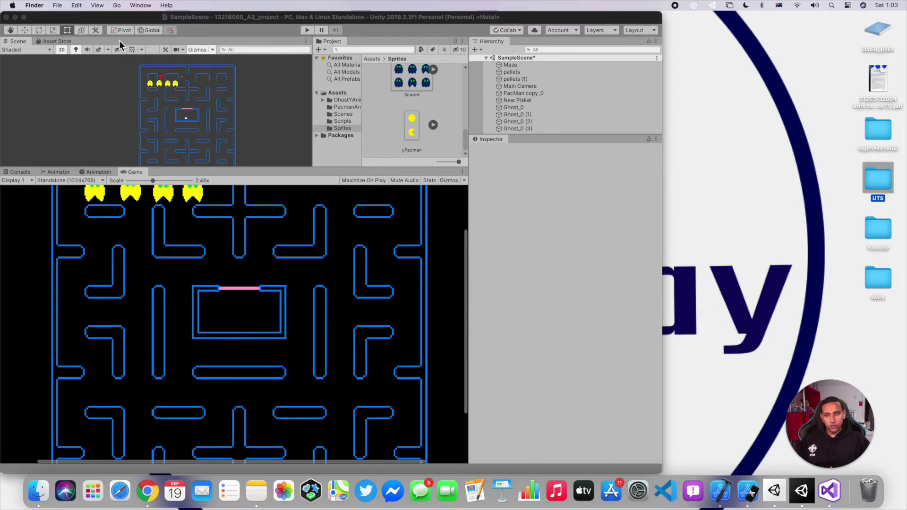
pyautogui.click(25, 18)
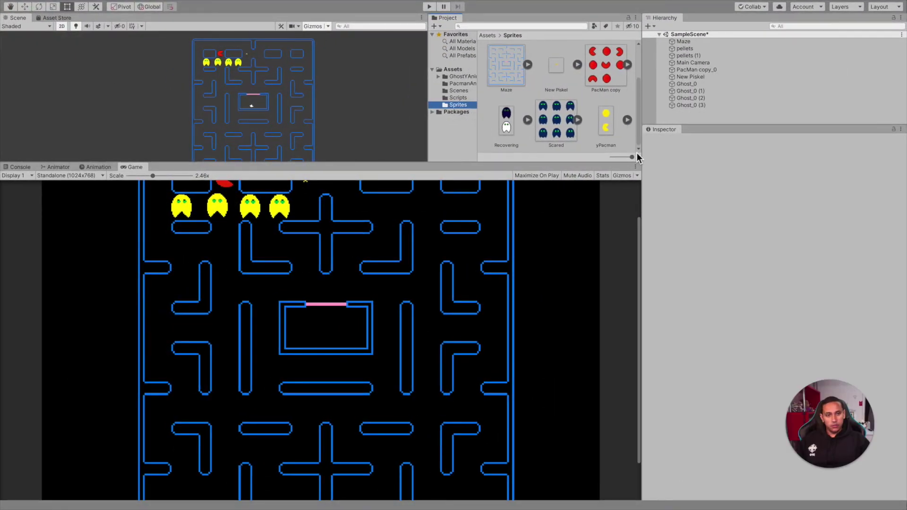
# - Enlarge the Scene and Project panels and inspect yPacman's single sprite sub-asset
pyautogui.moveTo(641, 154); pyautogui.dragTo(681, 168)
pyautogui.moveTo(574, 163); pyautogui.dragTo(563, 357)
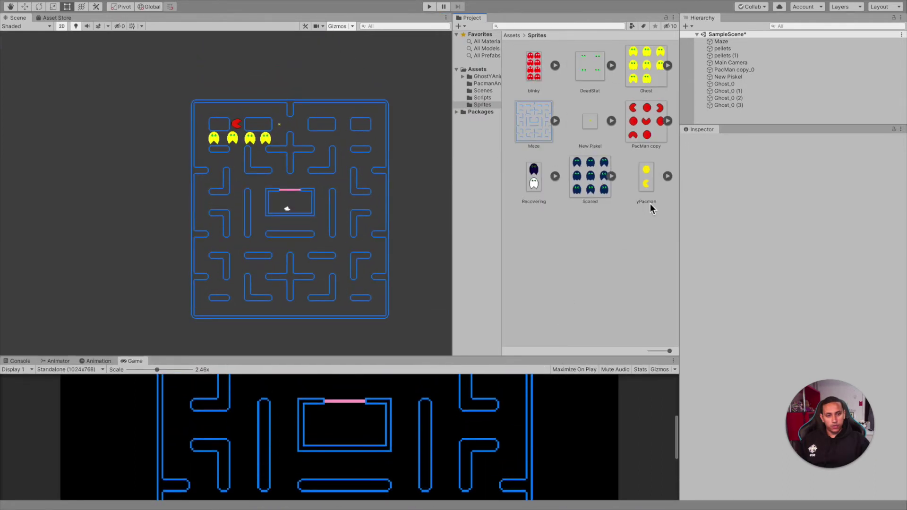
pyautogui.click(666, 177)
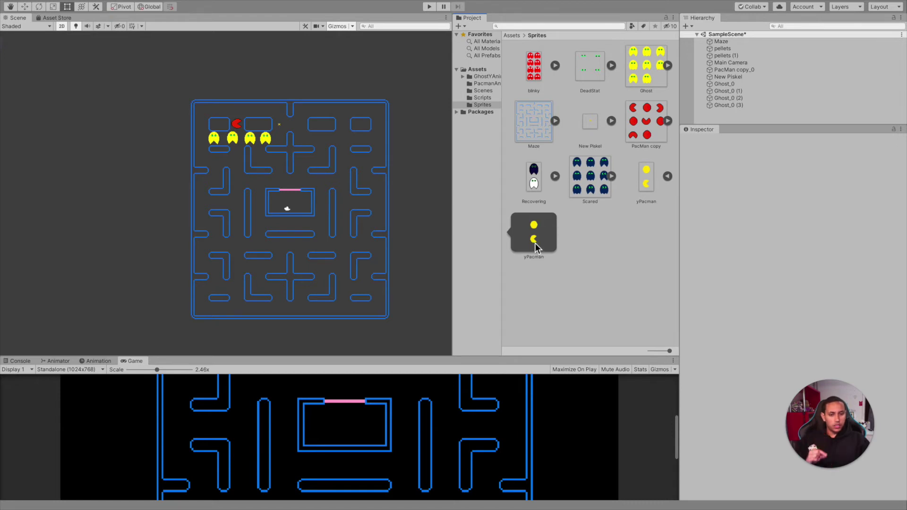
pyautogui.click(668, 121)
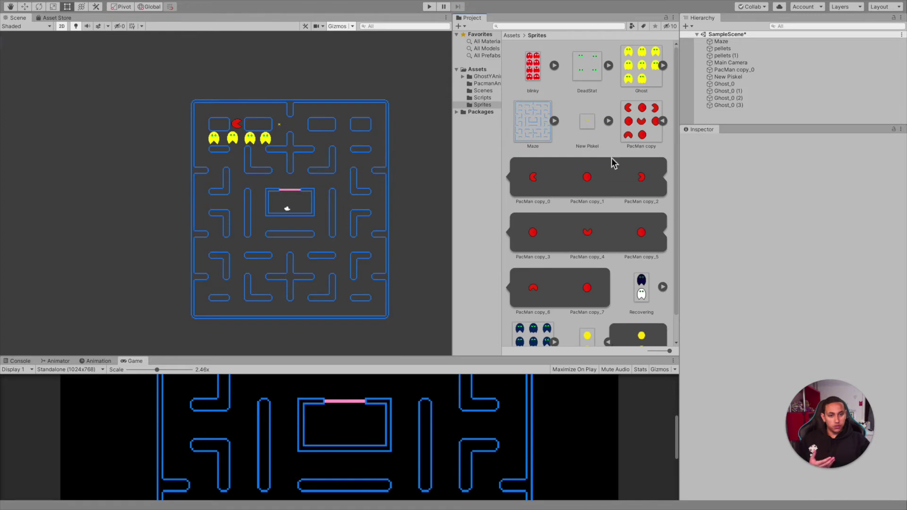
pyautogui.click(664, 122)
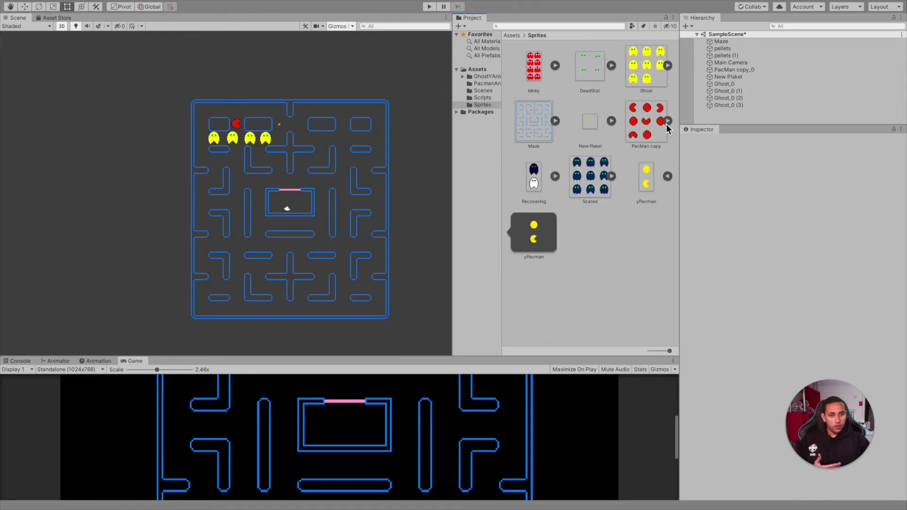
pyautogui.click(545, 238)
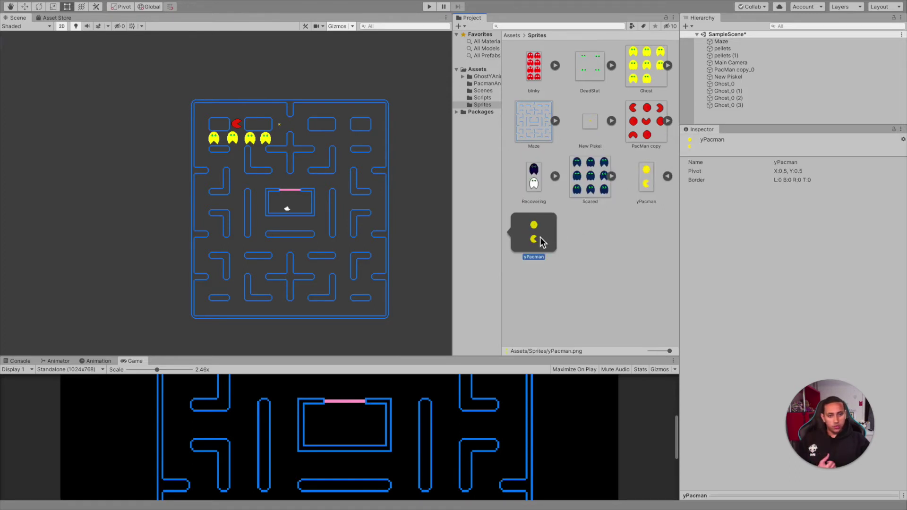
pyautogui.click(724, 153)
# - Give yPacman Sprite Mode Multiple, Pixels Per Unit 8 and Filter Mode Point (no filter)
pyautogui.click(533, 232)
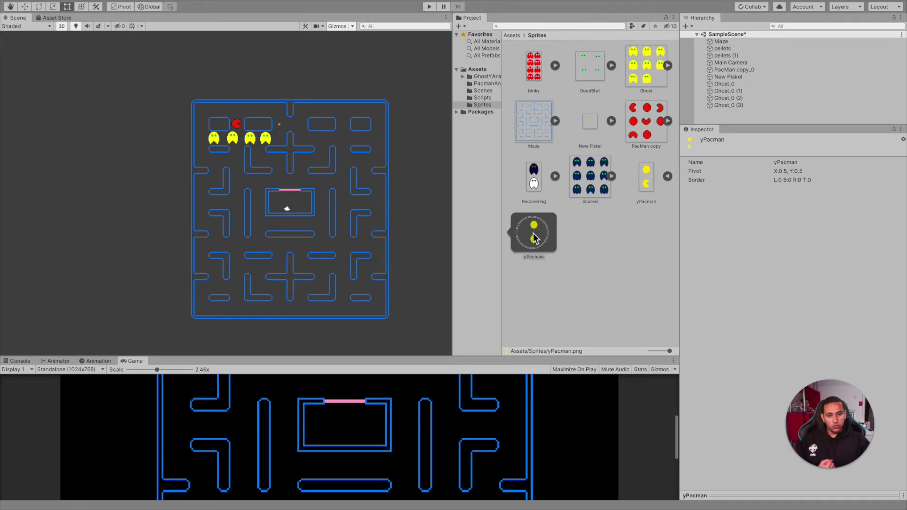
pyautogui.click(651, 184)
pyautogui.click(667, 177)
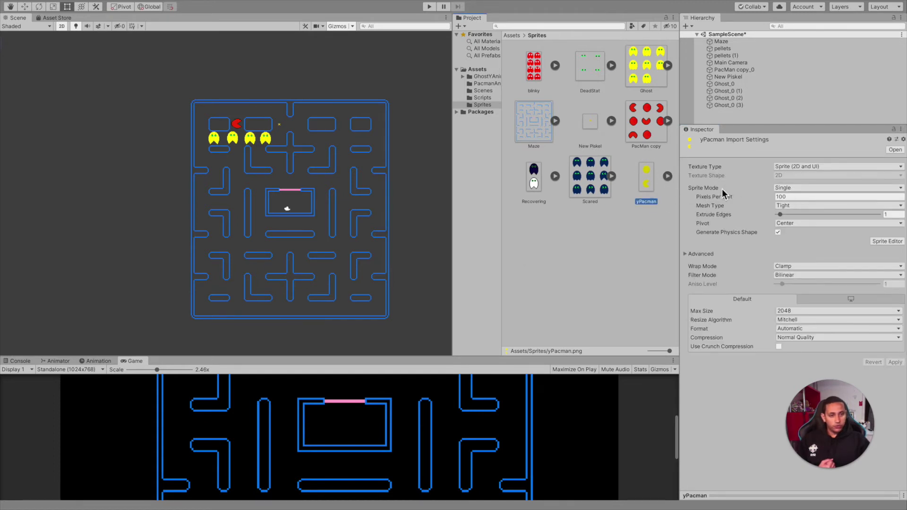
pyautogui.click(786, 189)
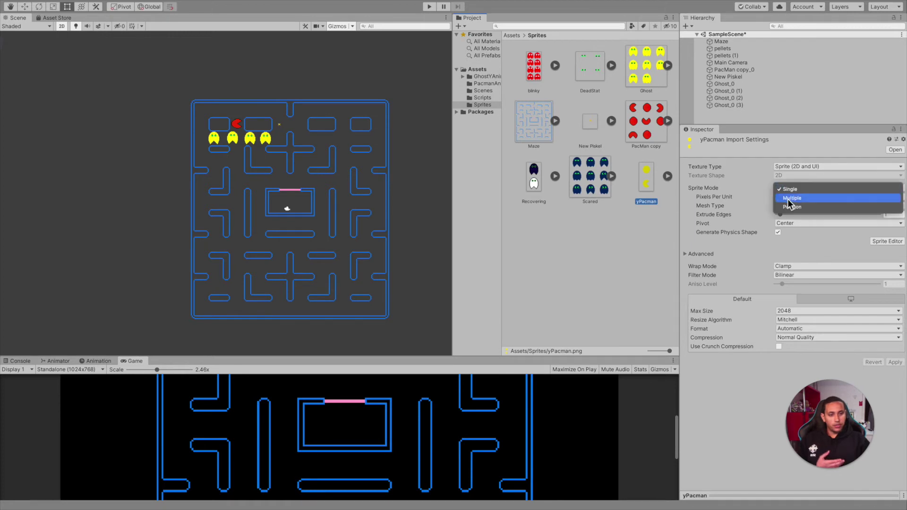
pyautogui.click(787, 197)
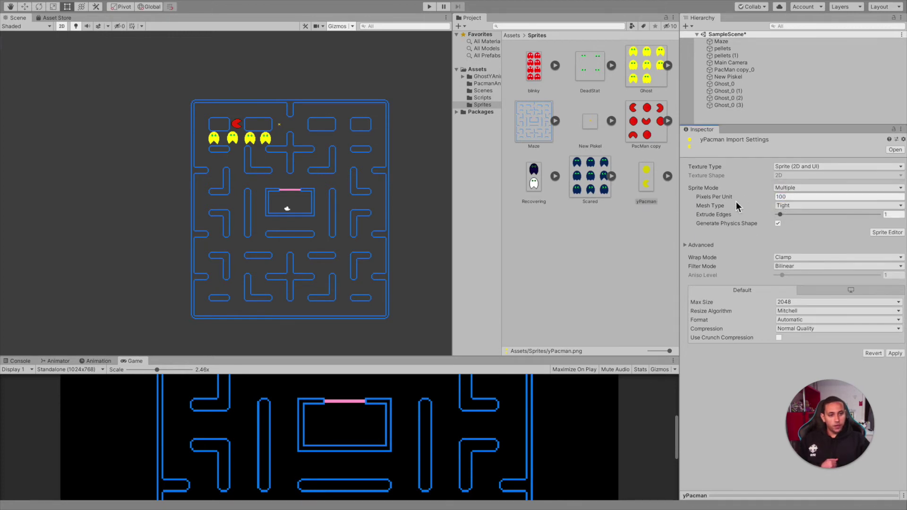
pyautogui.write('8')
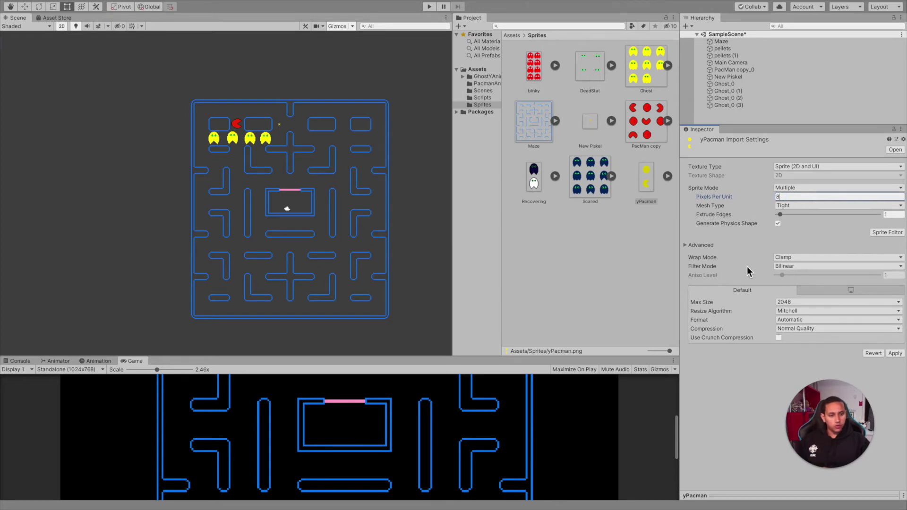
pyautogui.click(798, 268)
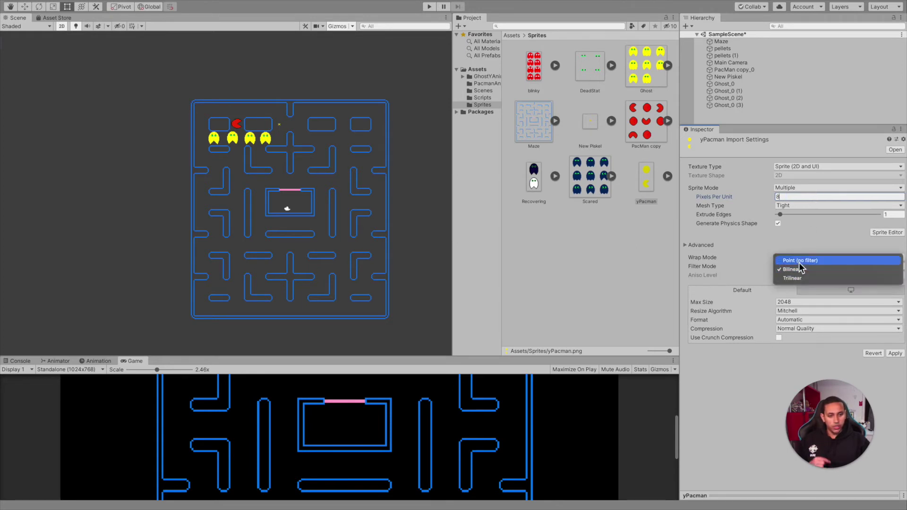
pyautogui.click(798, 263)
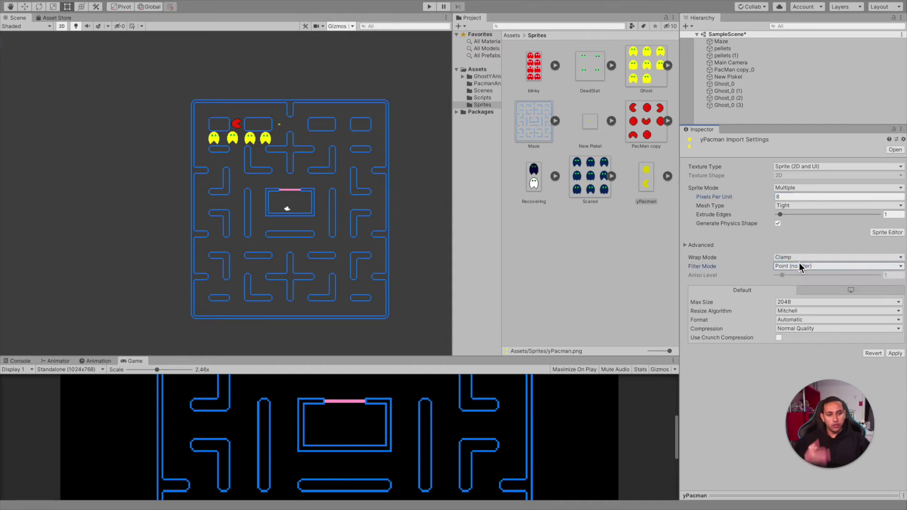
pyautogui.click(888, 233)
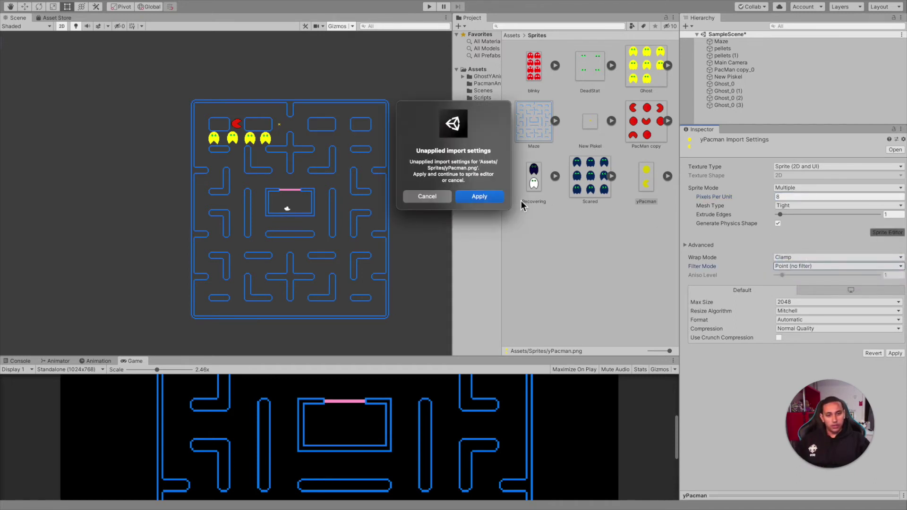
# - Apply yPacman's settings, auto-slice the sheet into two frames in the Sprite Editor, and apply
pyautogui.click(485, 198)
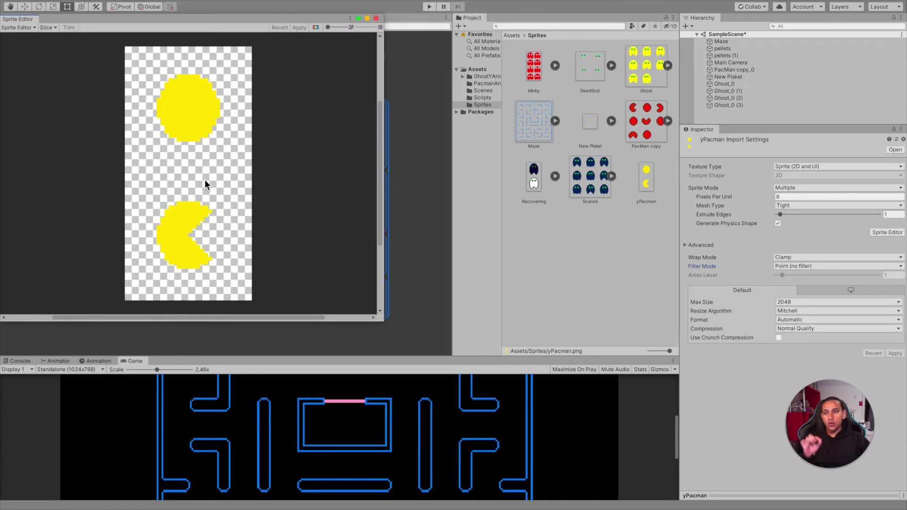
pyautogui.click(47, 28)
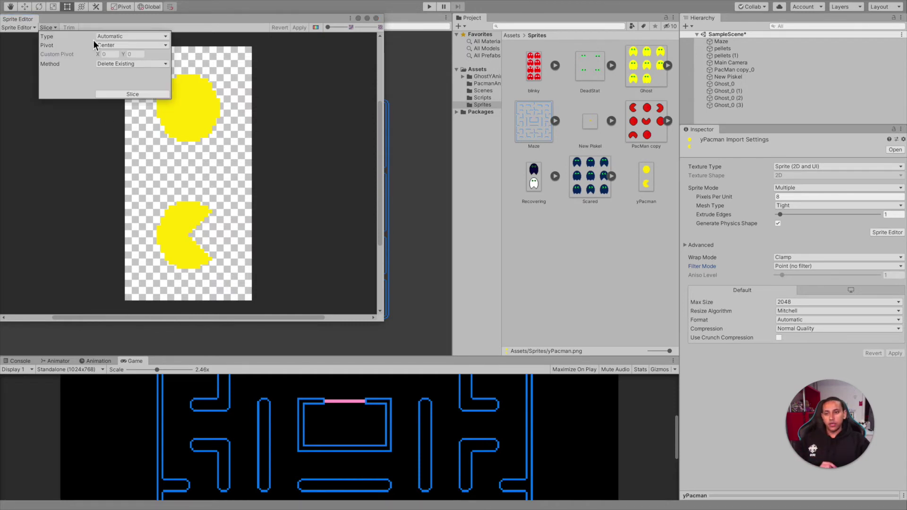
pyautogui.click(112, 93)
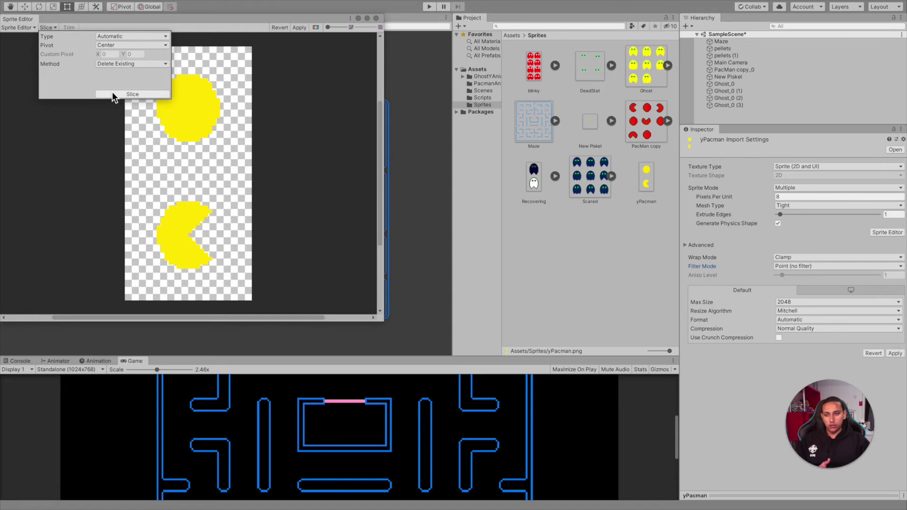
pyautogui.scroll(3, 183, 230)
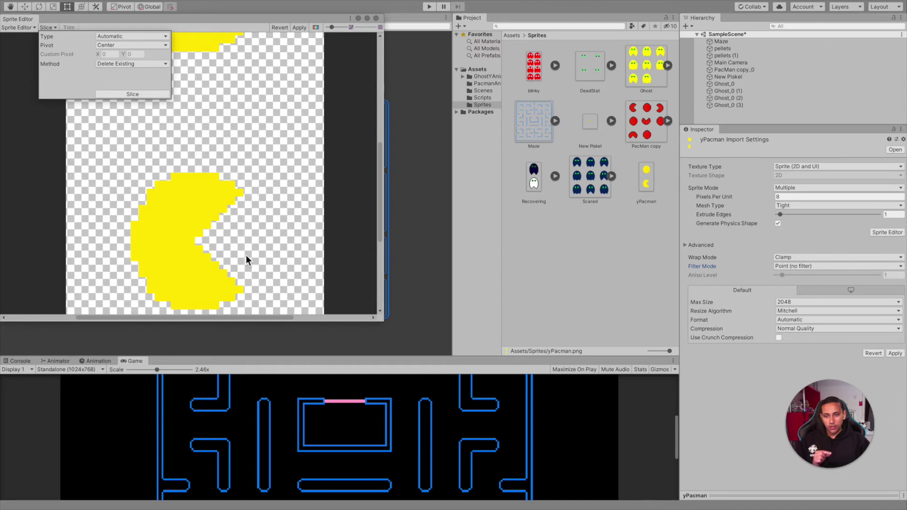
pyautogui.scroll(-2, 247, 151)
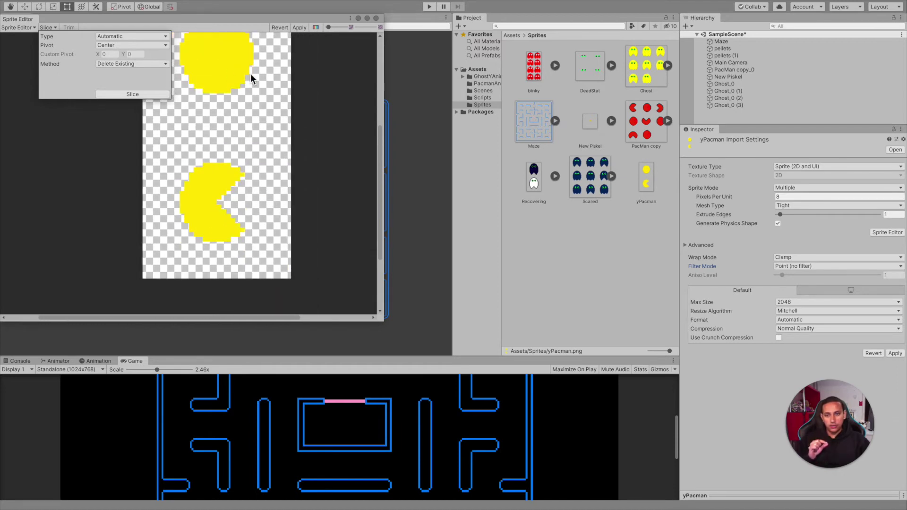
pyautogui.click(109, 21)
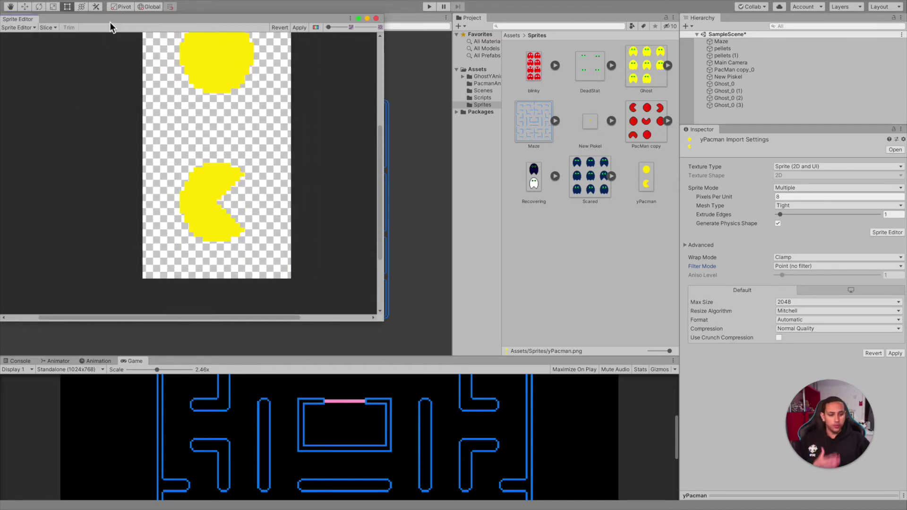
pyautogui.click(378, 20)
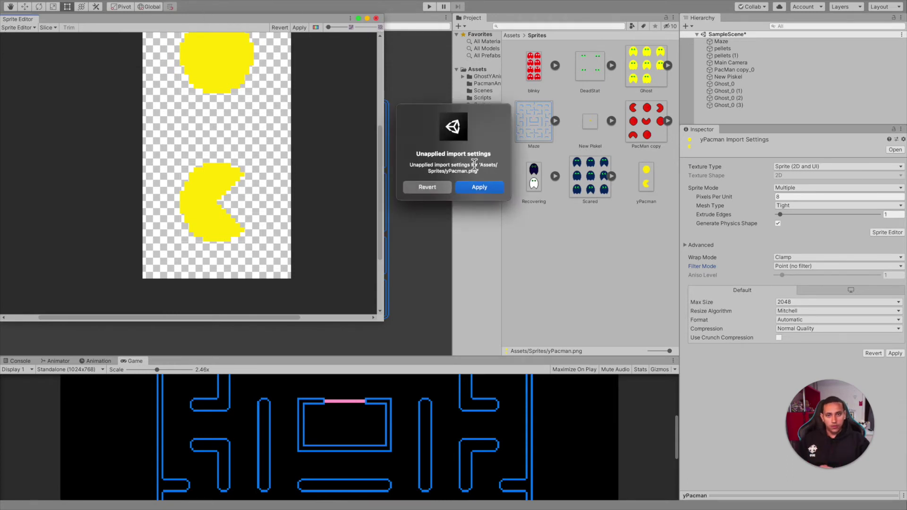
pyautogui.click(480, 188)
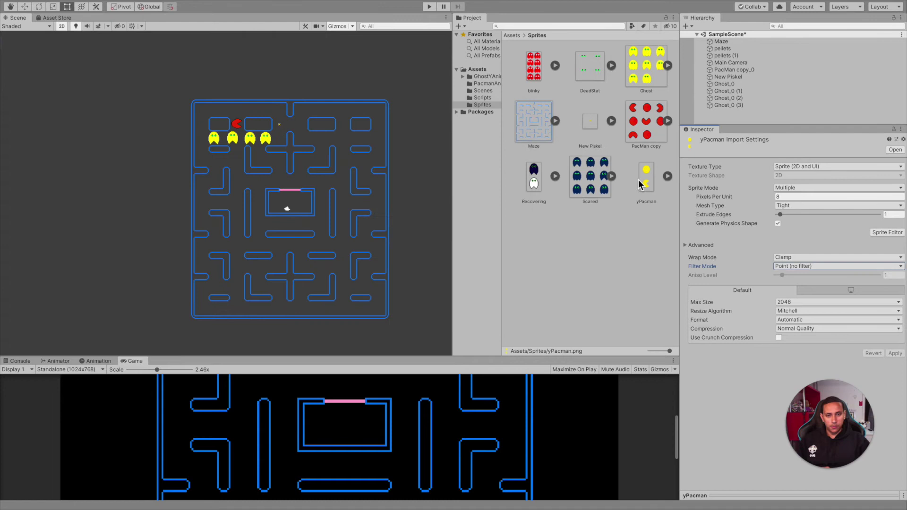
# - Drag the yPacman_0 and yPacman_1 frames together into the maze scene
pyautogui.click(667, 176)
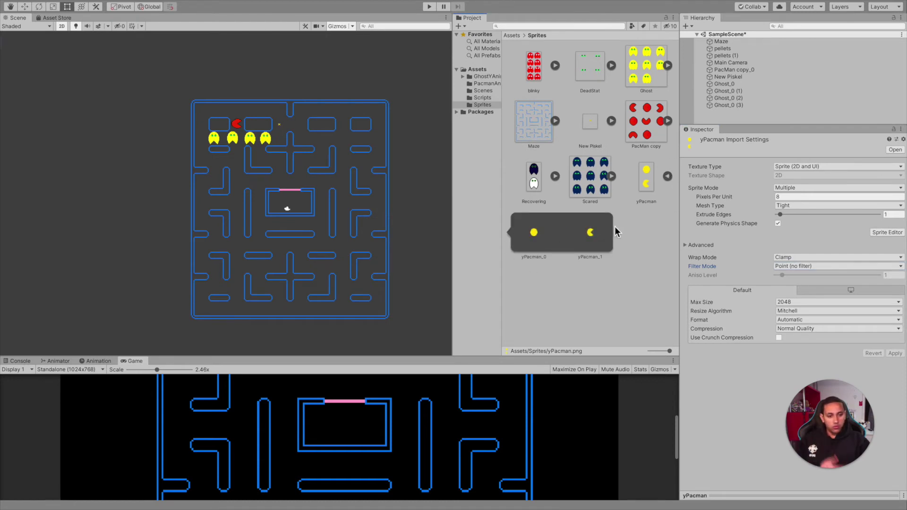
pyautogui.click(535, 234)
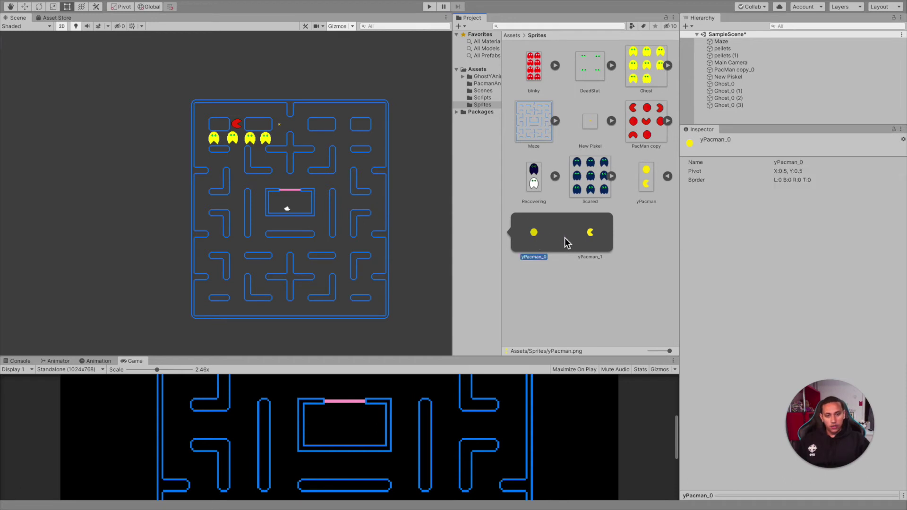
pyautogui.keyDown('ctrl'); pyautogui.click(591, 235); pyautogui.keyUp('ctrl')
pyautogui.moveTo(592, 235); pyautogui.dragTo(301, 183)
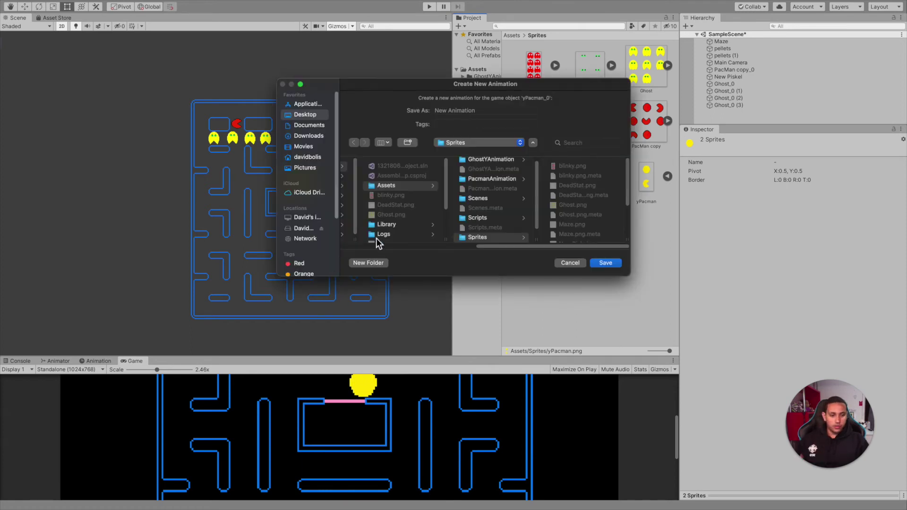
# - Save the new animation as DeletNow in the Scripts folder
pyautogui.scroll(-2, 503, 226)
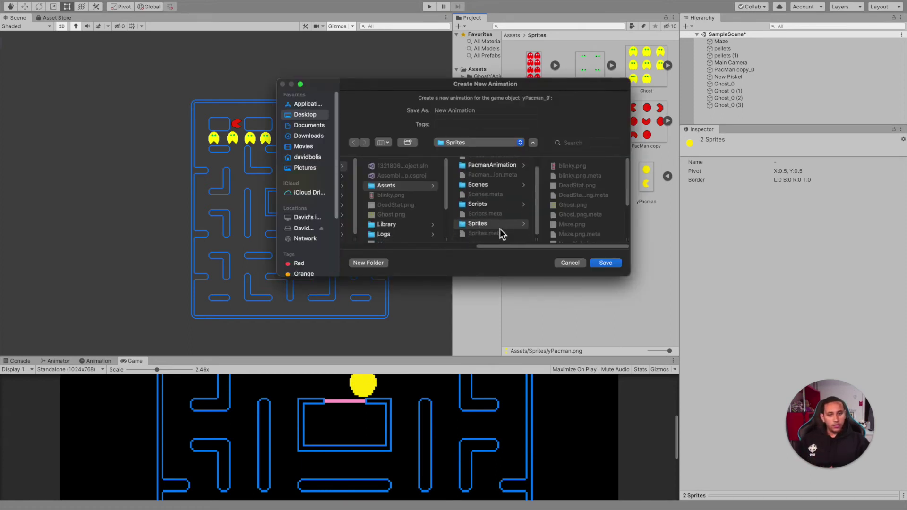
pyautogui.scroll(3, 518, 217)
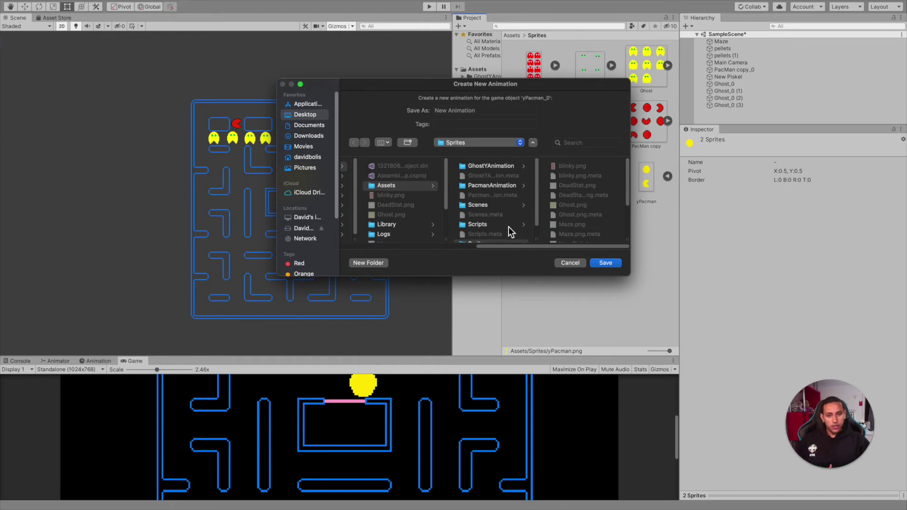
pyautogui.scroll(-3, 500, 187)
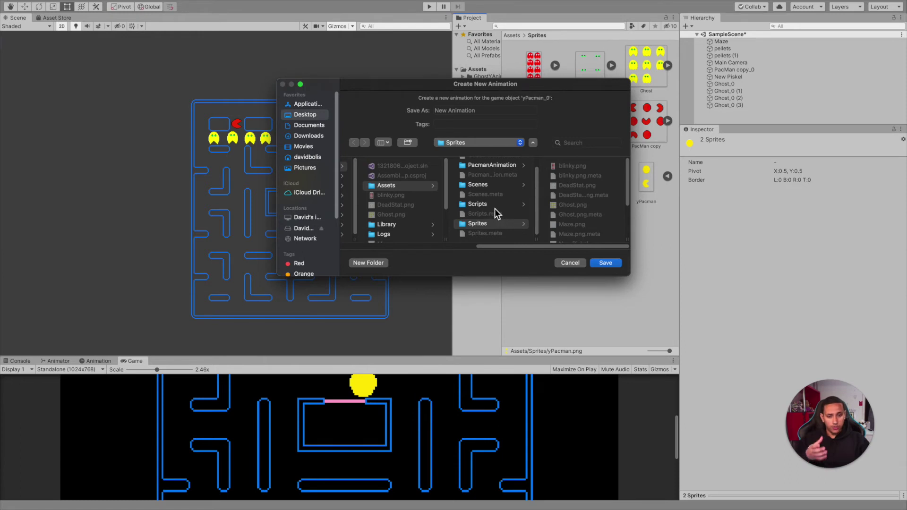
pyautogui.click(495, 206)
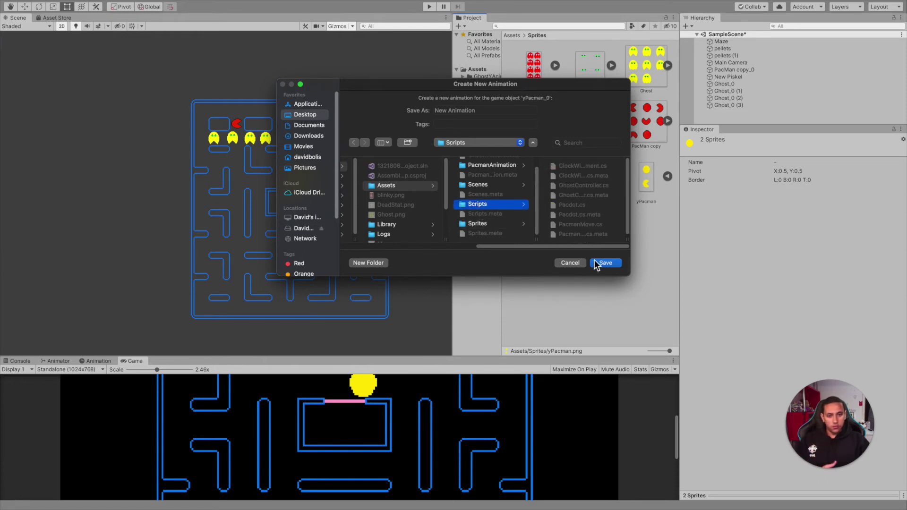
pyautogui.click(490, 111)
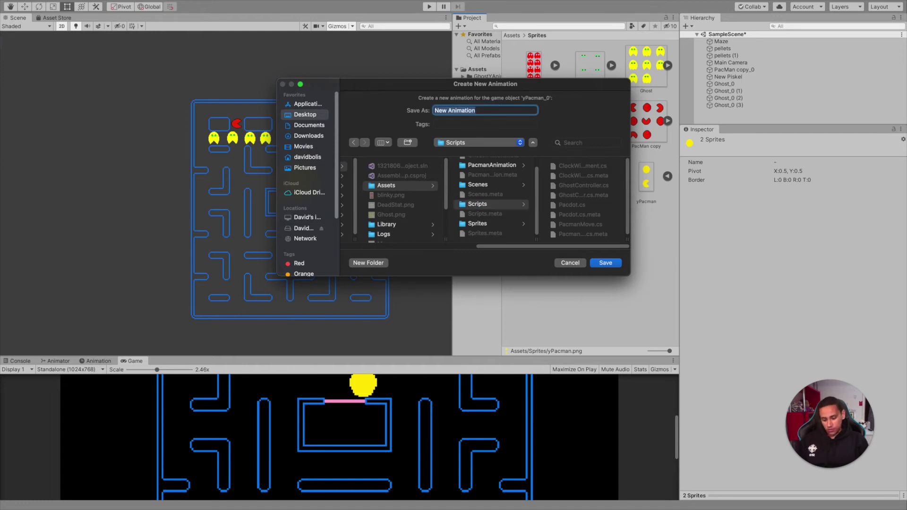
pyautogui.write('DeletNow')
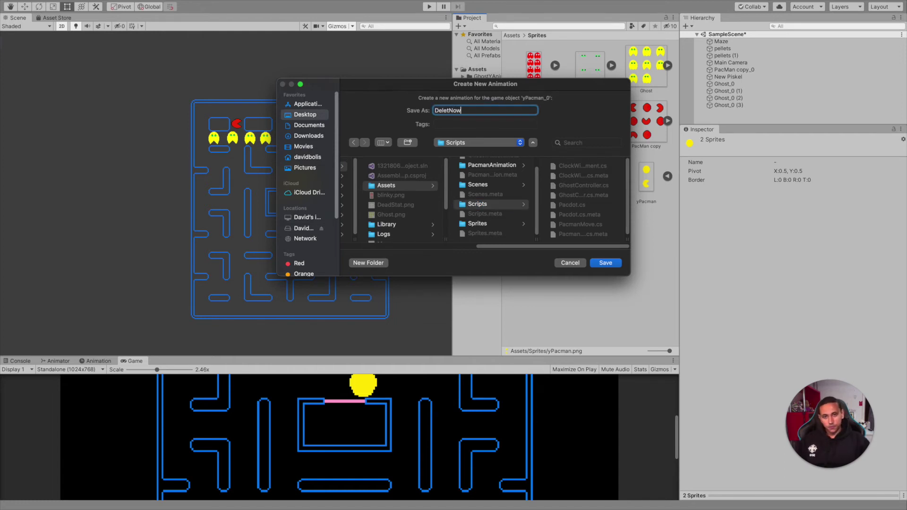
pyautogui.click(598, 264)
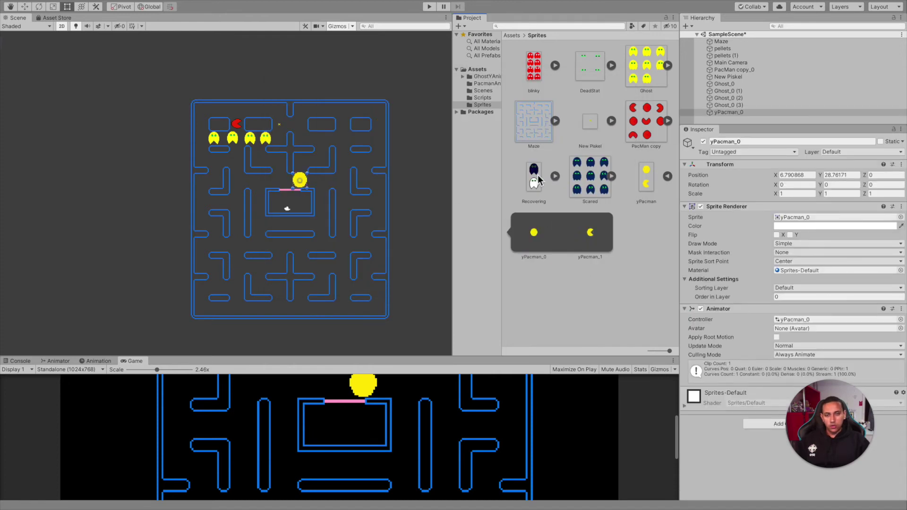
# - Play the scene with a taller Game view to watch yellow Pac-Man chomp, then stop
pyautogui.click(429, 6)
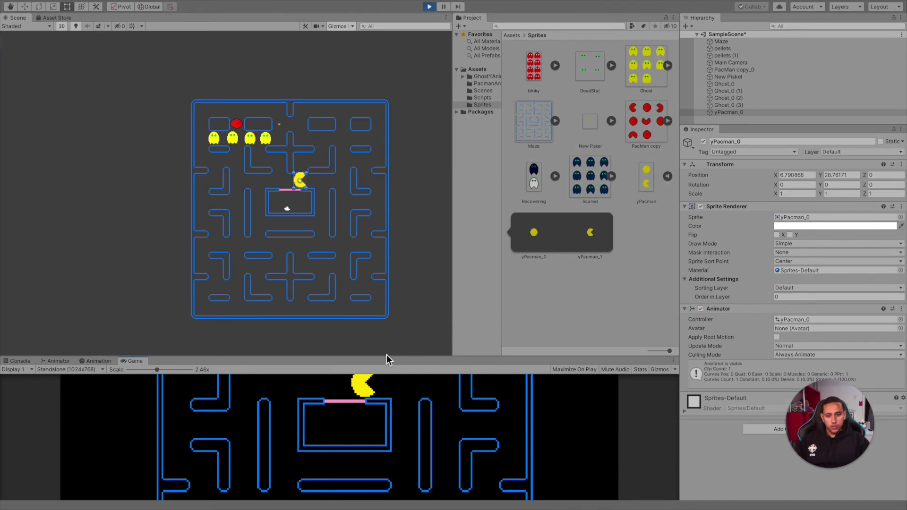
pyautogui.moveTo(387, 355); pyautogui.dragTo(395, 215)
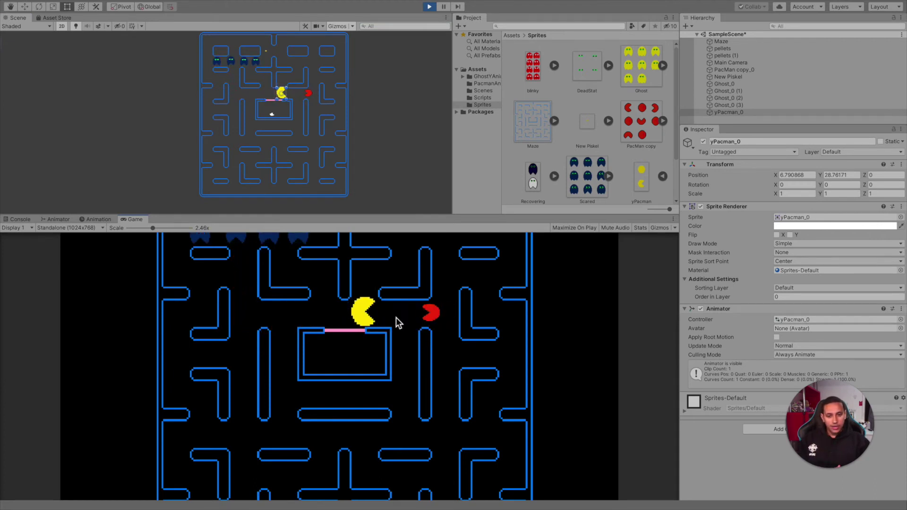
pyautogui.click(430, 7)
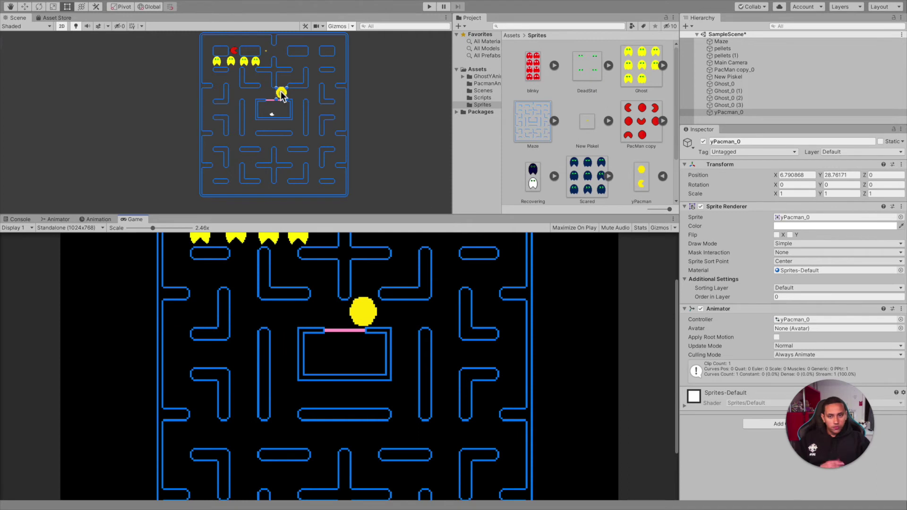
# - Bring the top of the maze into view and select the red Pac-Man to inspect it
pyautogui.scroll(2, 250, 93)
pyautogui.moveTo(251, 93); pyautogui.dragTo(223, 119, button='middle')
pyautogui.click(223, 119)
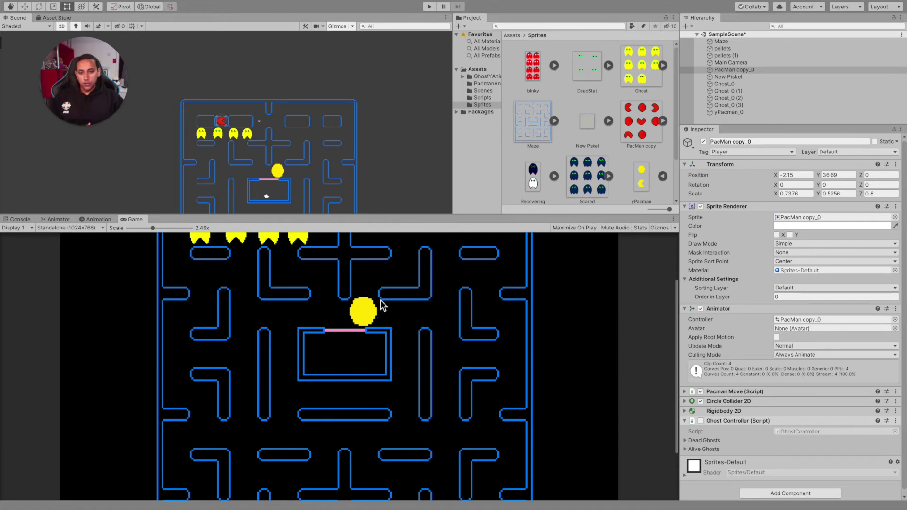
pyautogui.click(279, 172)
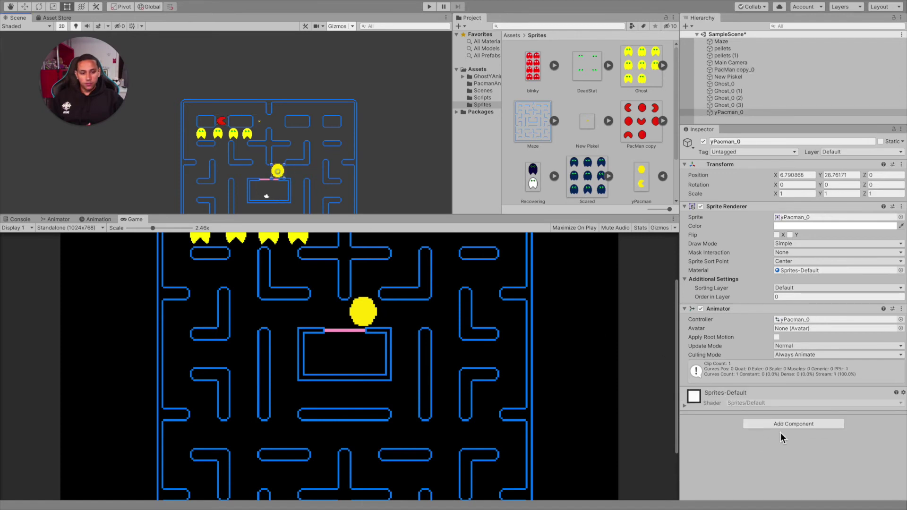
# - Add the Pacman Move script and a Circle Collider 2D to yPacman_0
pyautogui.click(774, 421)
pyautogui.write('pac')
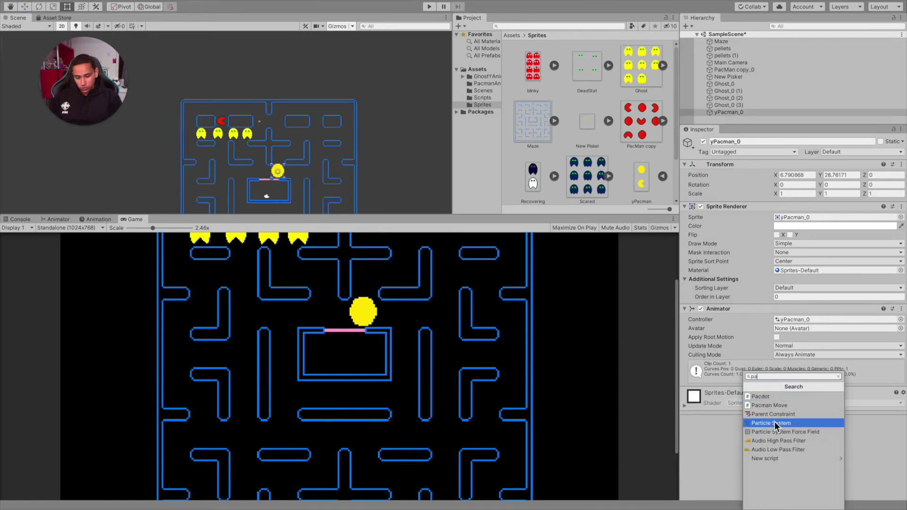
pyautogui.click(767, 406)
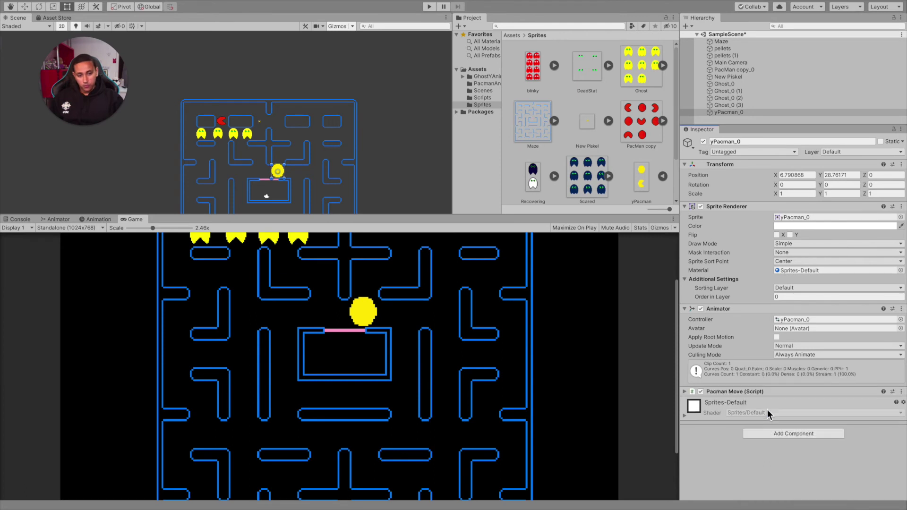
pyautogui.click(775, 434)
pyautogui.write('circ')
pyautogui.press('Return')
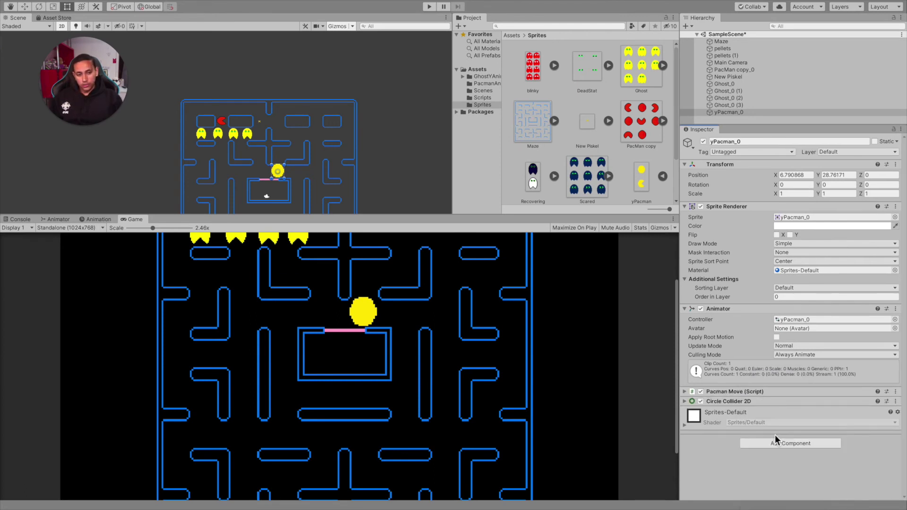
# - Add a Rigidbody 2D to yPacman_0 and set its Gravity Scale to 0
pyautogui.click(781, 443)
pyautogui.write('rig')
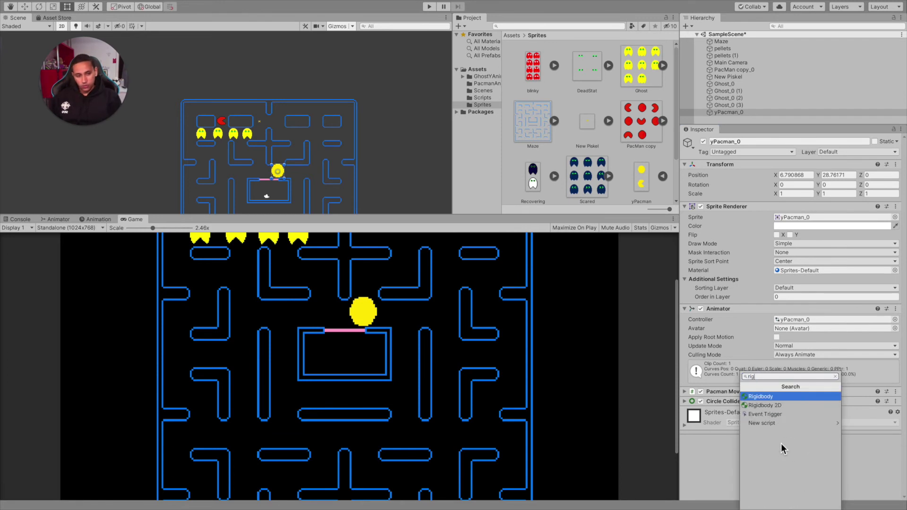
pyautogui.press('Down')
pyautogui.press('Return')
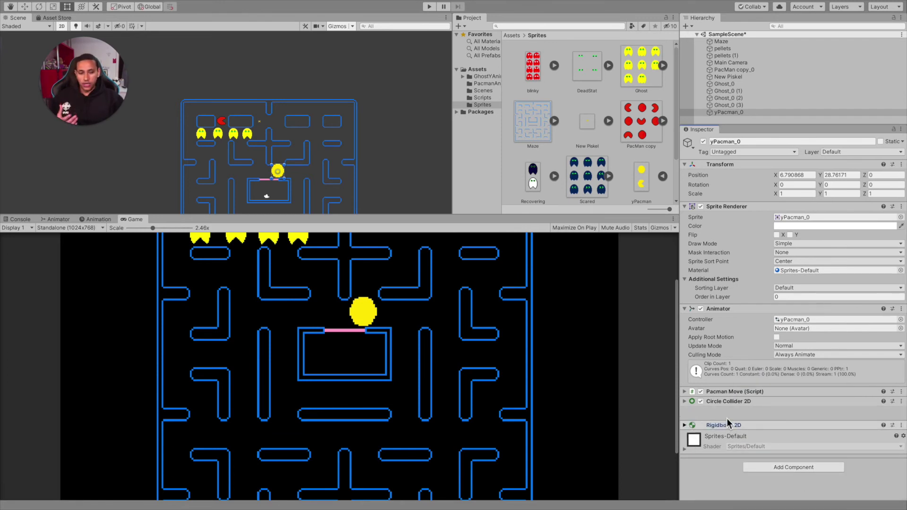
pyautogui.click(686, 426)
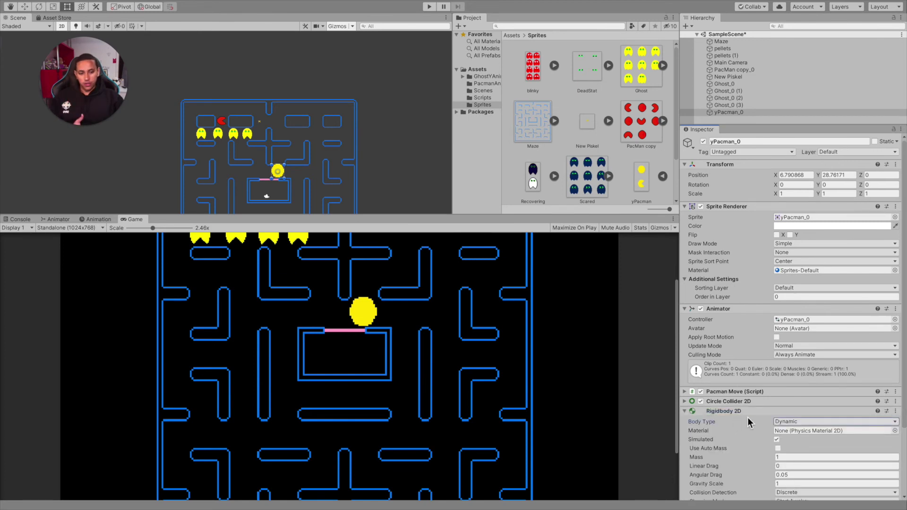
pyautogui.scroll(-3, 748, 418)
pyautogui.click(784, 401)
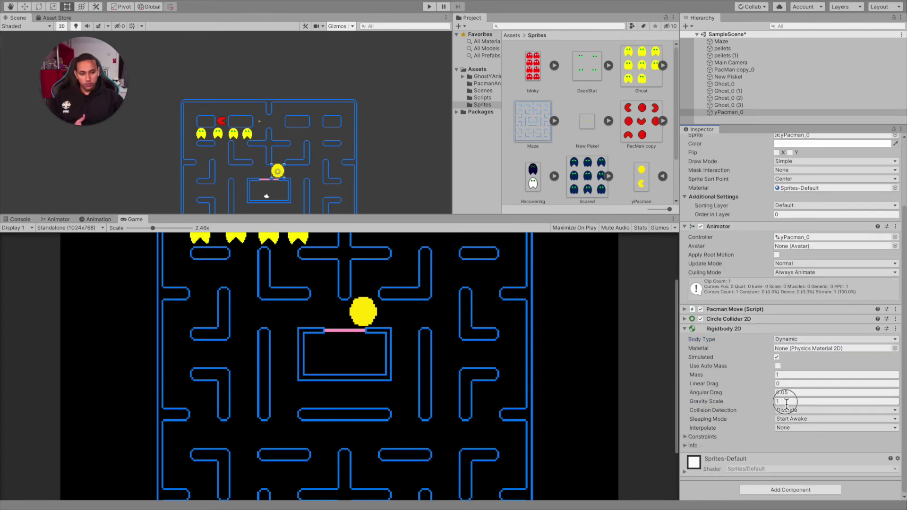
pyautogui.write('0')
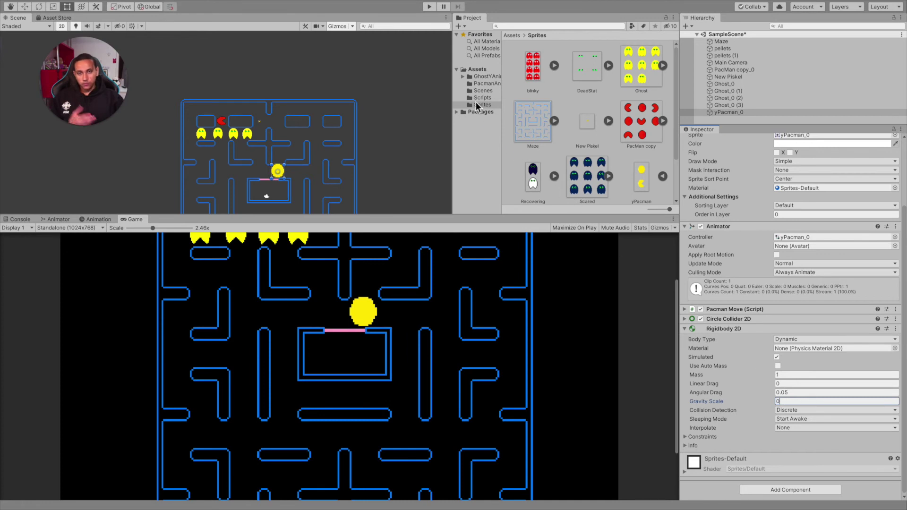
pyautogui.click(431, 8)
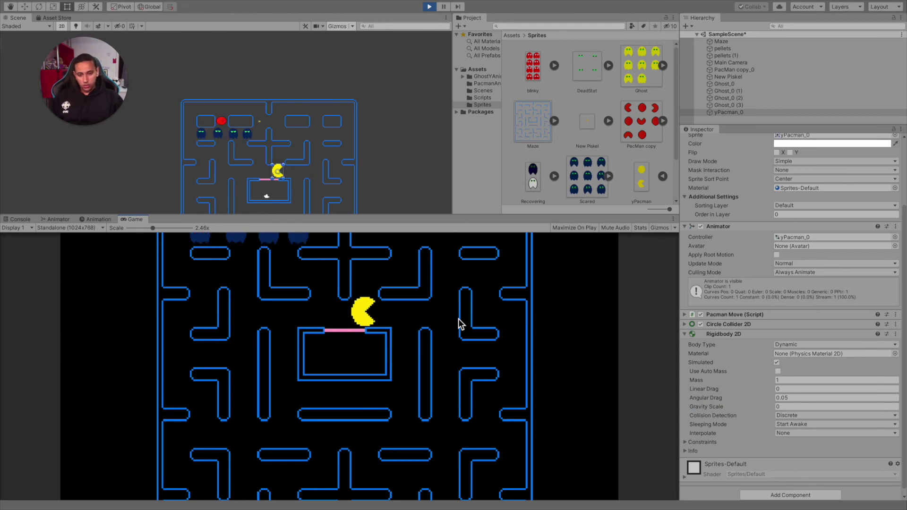
# - Steer yellow Pac-Man up, down, left and right through the maze corridors with arrow keys
pyautogui.press('Down')
pyautogui.press('Right')
pyautogui.press('Up')
pyautogui.press('Left')
pyautogui.press('Down')
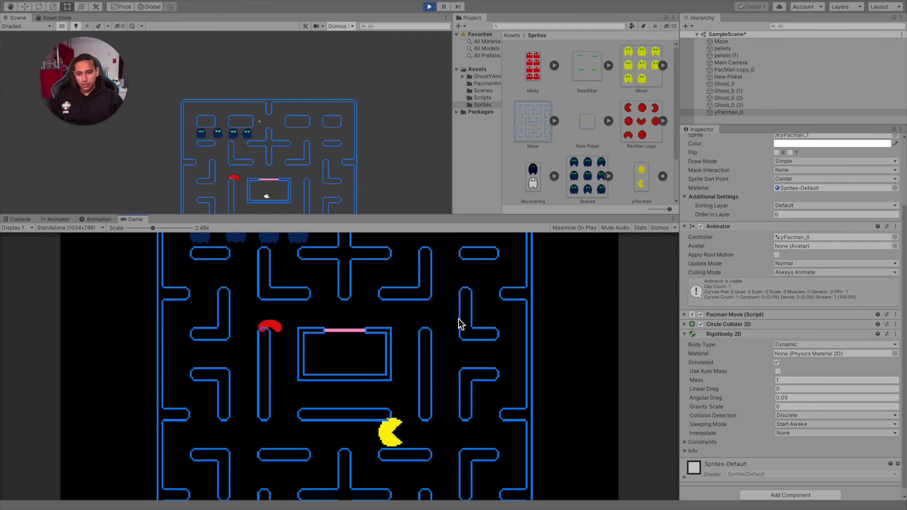
pyautogui.press('Right')
pyautogui.press('Up')
pyautogui.press('Left')
pyautogui.press('Down')
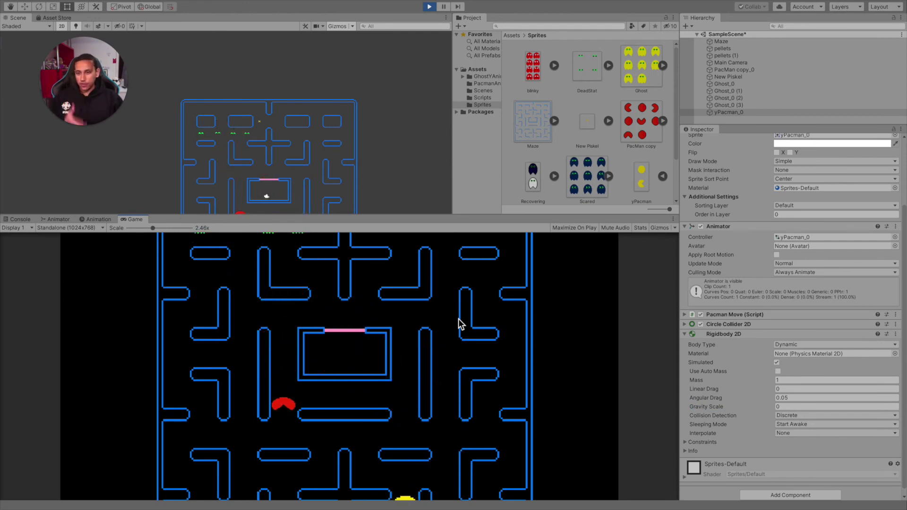
pyautogui.press('Right')
pyautogui.press('Up')
pyautogui.press('Left')
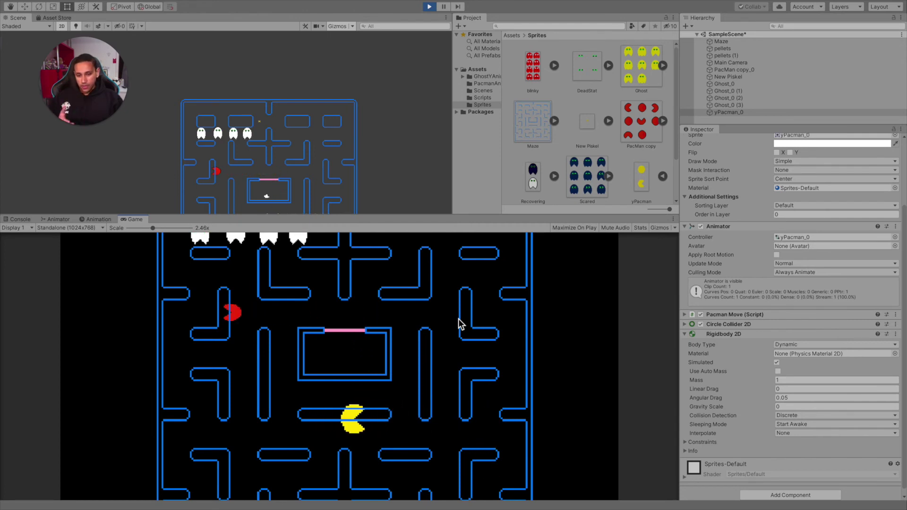
pyautogui.press('Right')
pyautogui.press('Left')
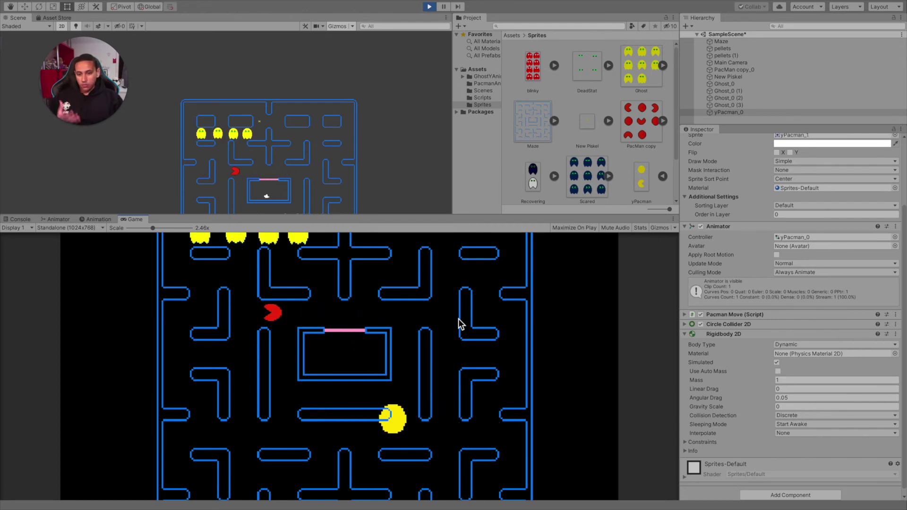
pyautogui.press('Down')
pyautogui.press('Right')
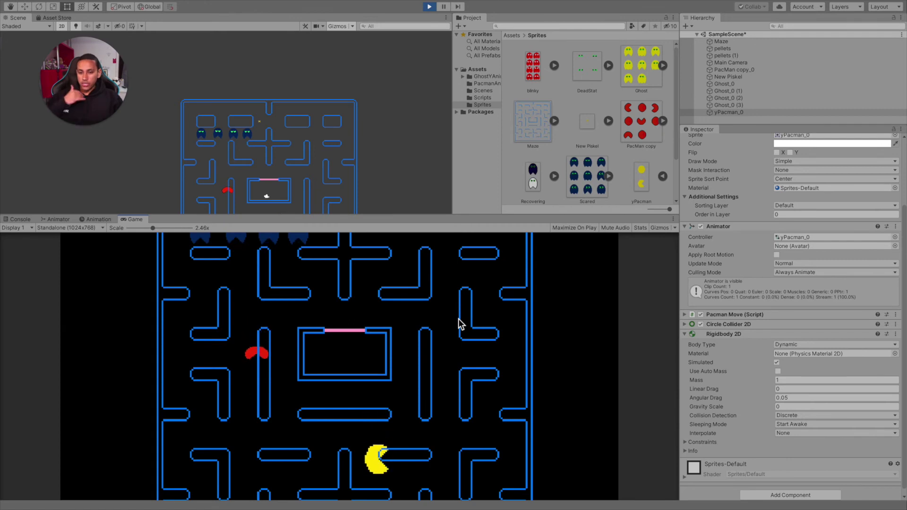
pyautogui.press('Up')
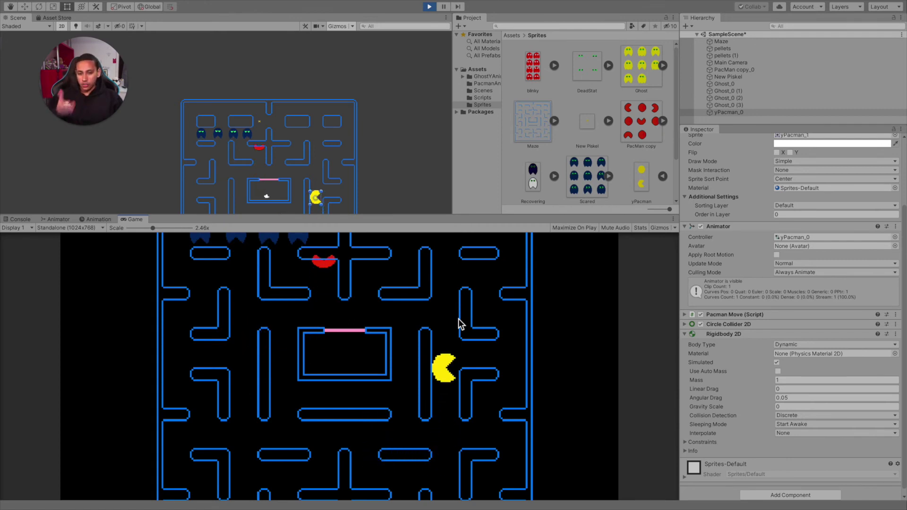
pyautogui.press('Left')
pyautogui.press('Down')
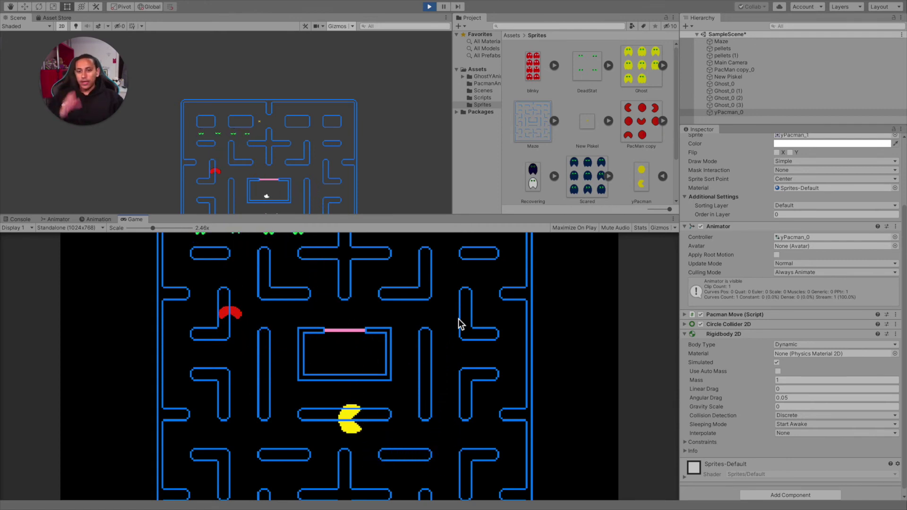
# - Stop the game, expand the PacMan copy frames, widen the panels, and switch to Piskel
pyautogui.click(429, 9)
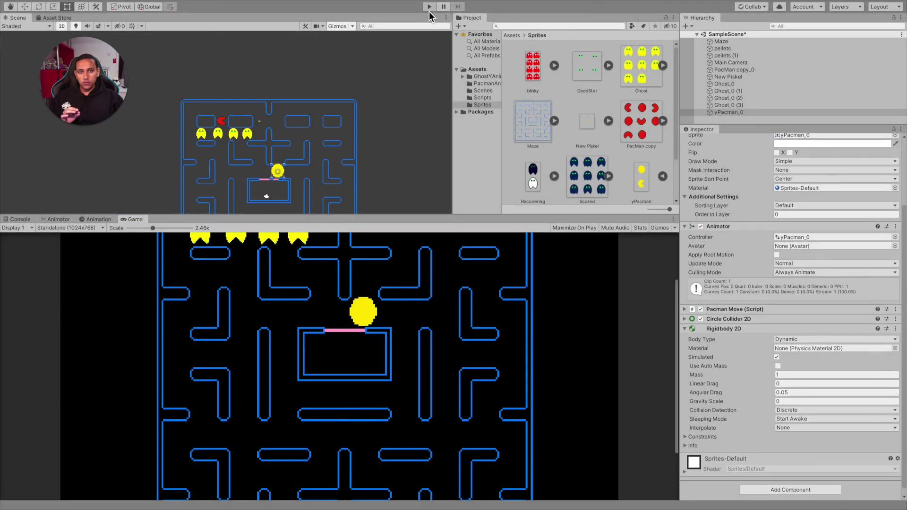
pyautogui.click(663, 121)
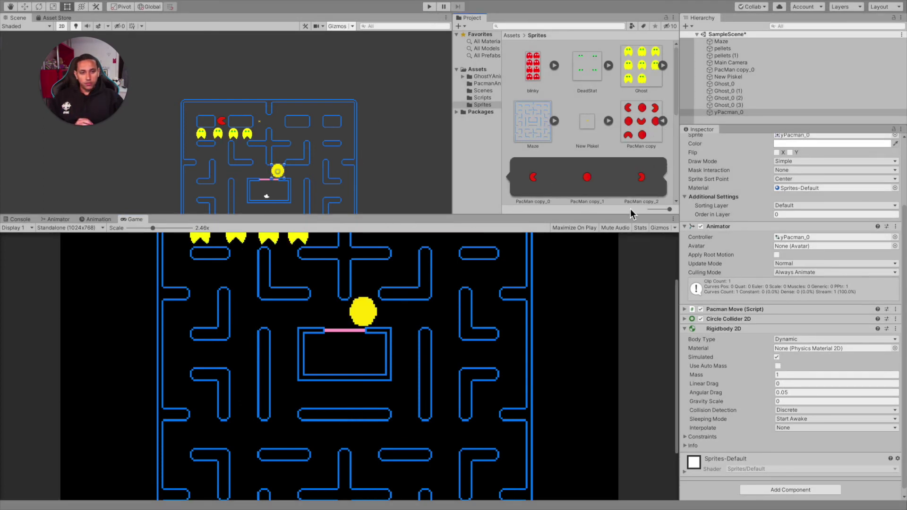
pyautogui.moveTo(679, 179); pyautogui.dragTo(785, 179)
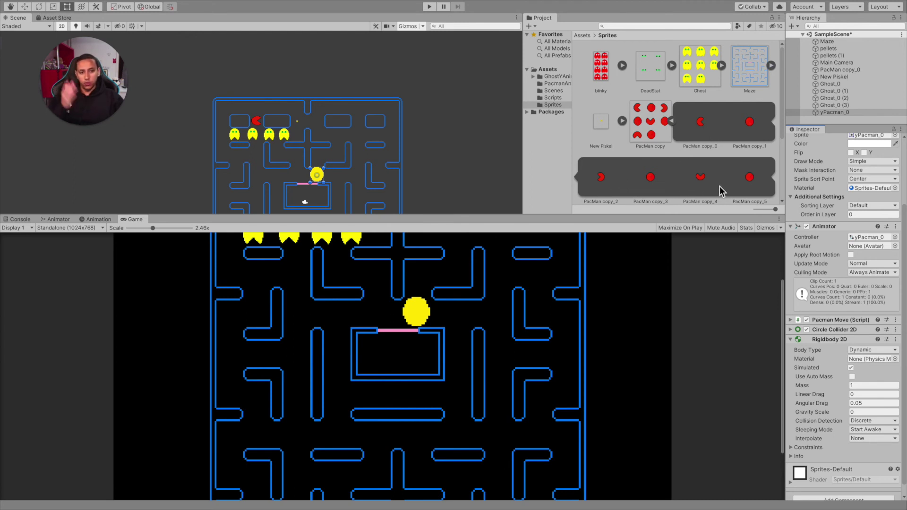
pyautogui.scroll(-3, 756, 184)
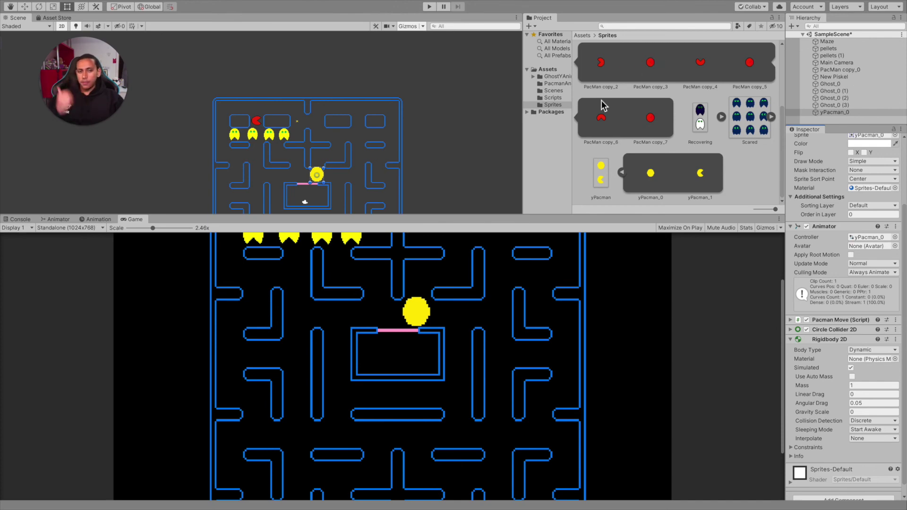
pyautogui.hotkey('ctrl', 'Right')
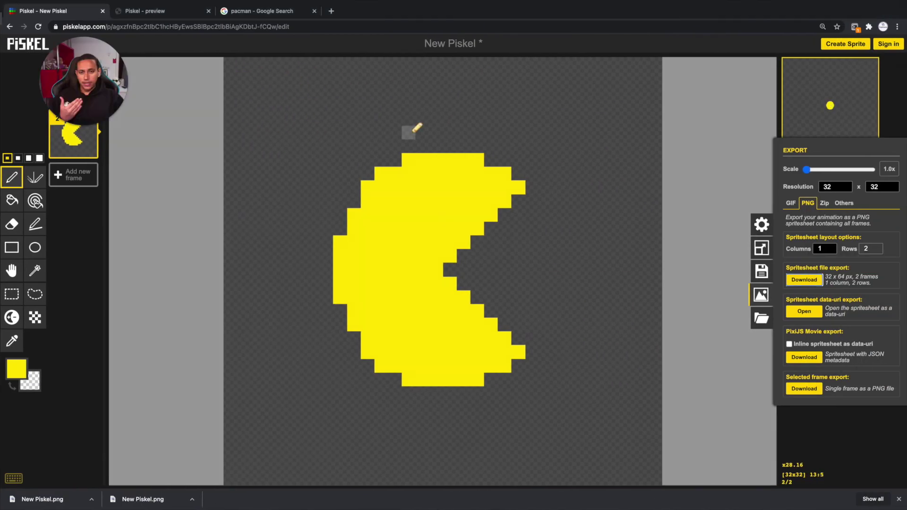
# - Add a closed-circle frame 3 and an upward-facing Pac-Man as frame 4
pyautogui.moveTo(81, 82); pyautogui.dragTo(709, 117)
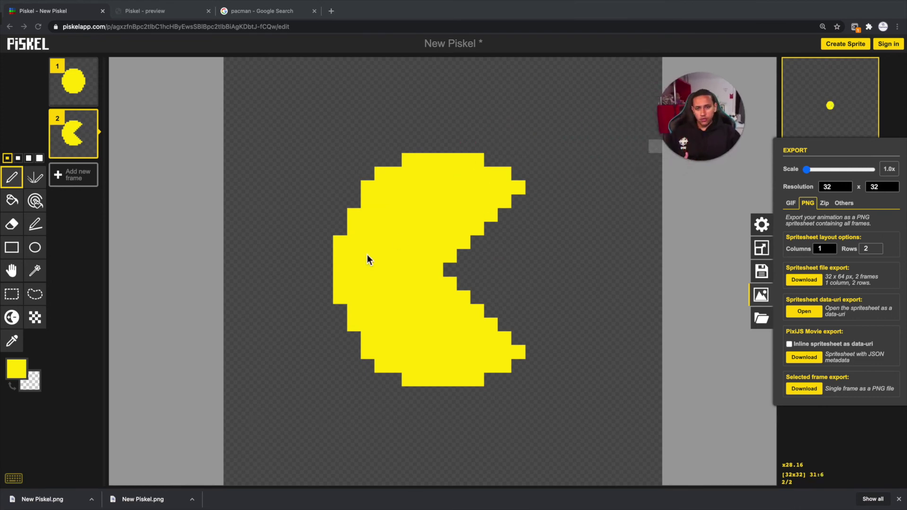
pyautogui.scroll(-3, 292, 273)
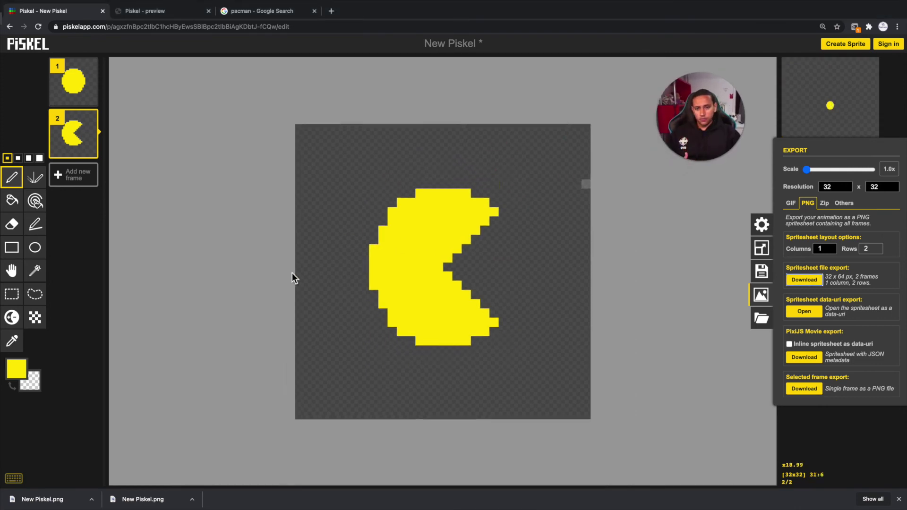
pyautogui.scroll(1, 293, 278)
pyautogui.moveTo(82, 126)
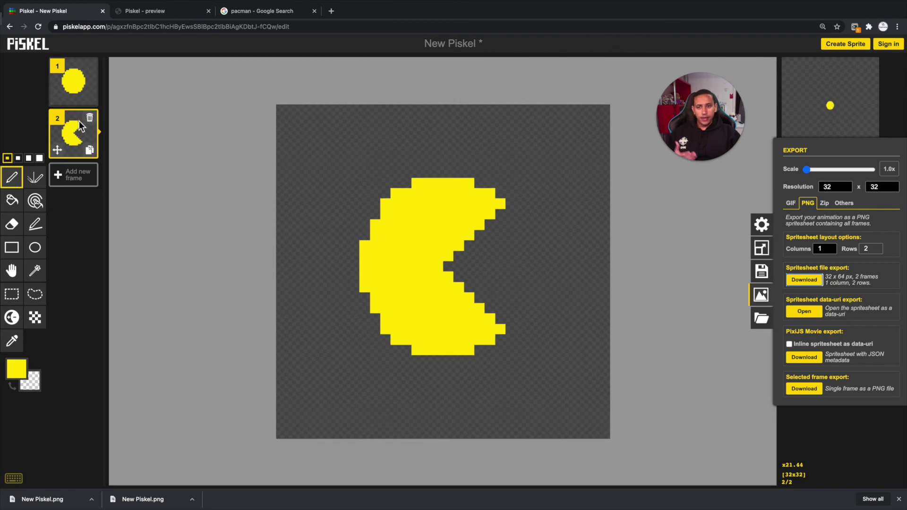
pyautogui.click(92, 155)
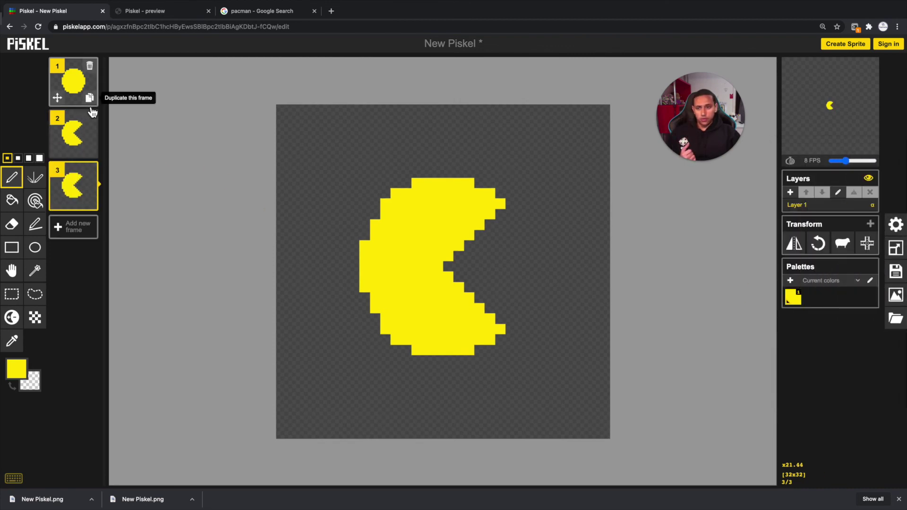
pyautogui.click(95, 106)
pyautogui.moveTo(87, 138); pyautogui.dragTo(89, 177)
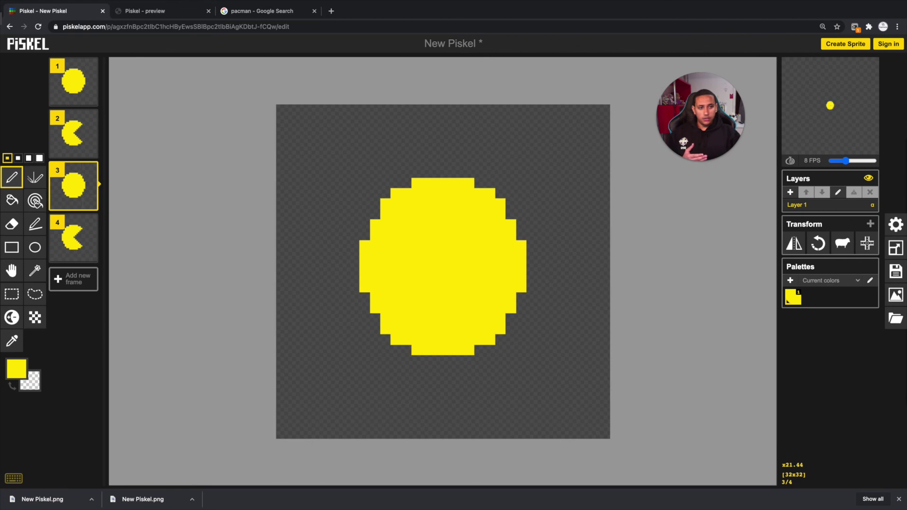
pyautogui.moveTo(826, 113)
pyautogui.click(84, 244)
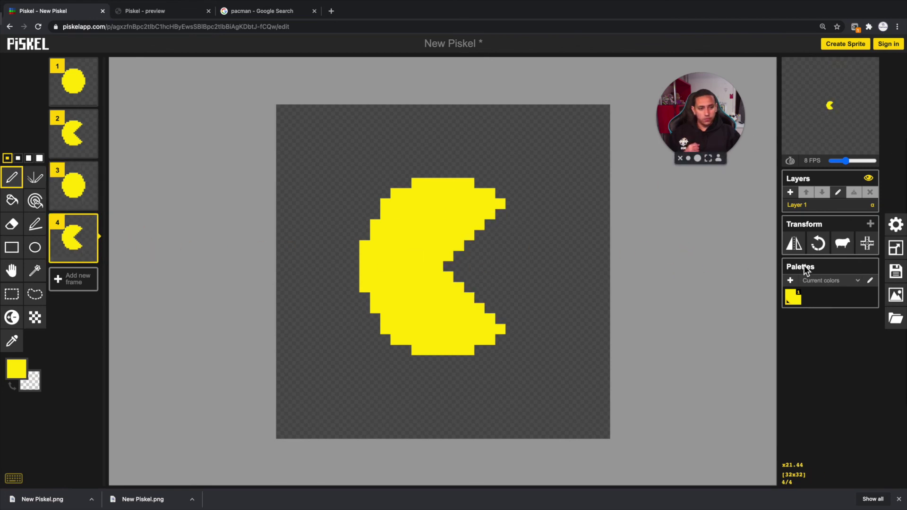
pyautogui.click(819, 244)
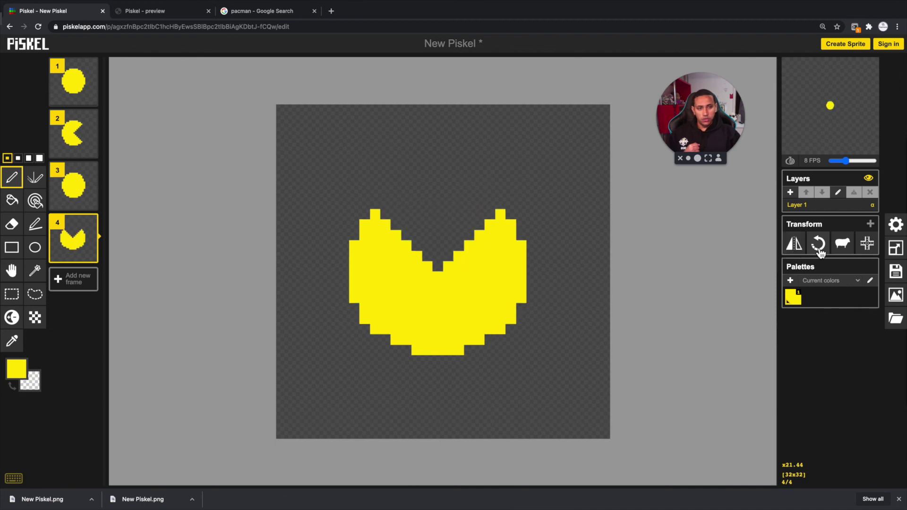
# - Add a closed-circle frame 5 and a left-facing Pac-Man frame 6, then return to Unity
pyautogui.moveTo(73, 189)
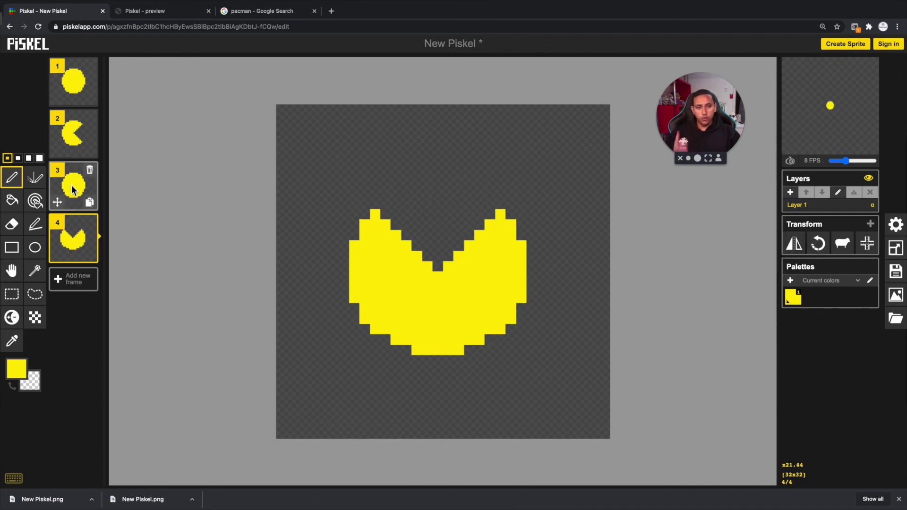
pyautogui.moveTo(78, 254)
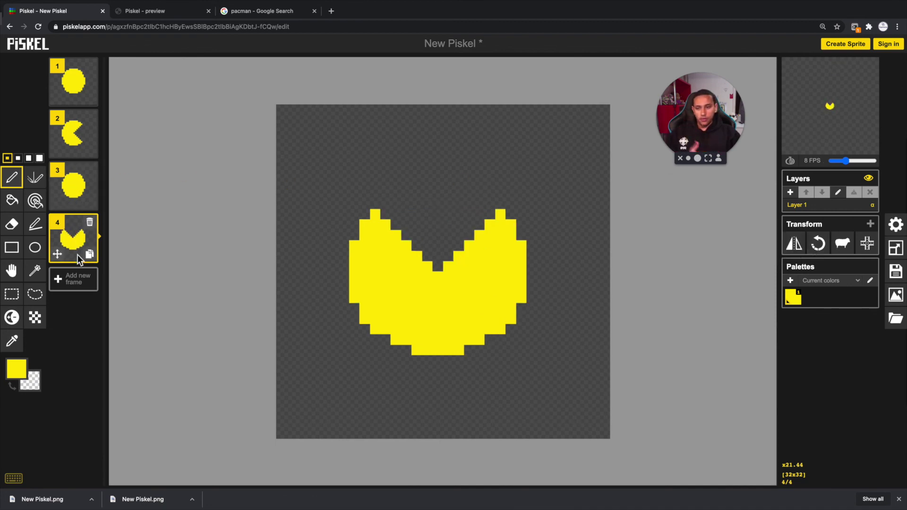
pyautogui.click(90, 255)
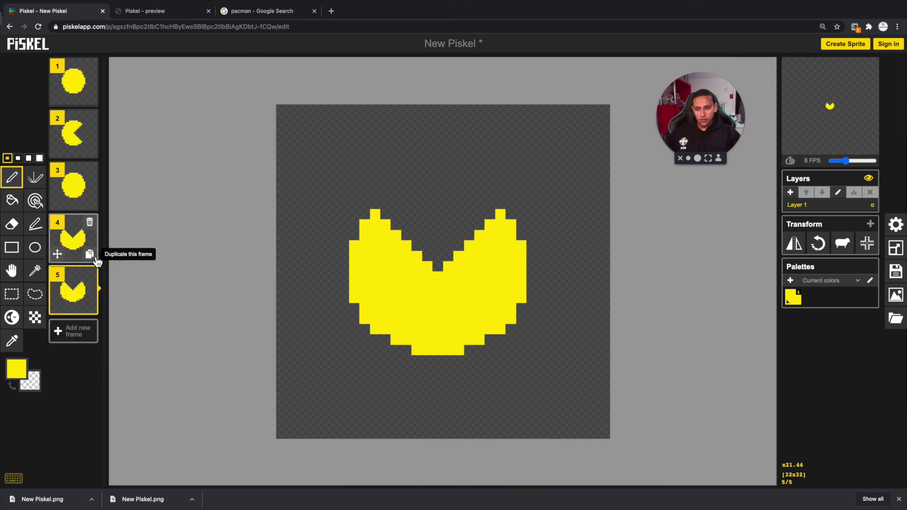
pyautogui.click(89, 203)
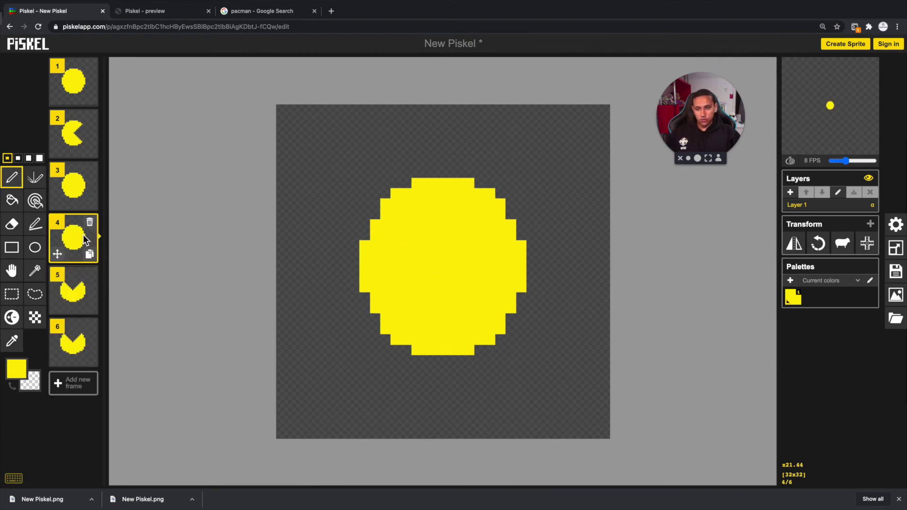
pyautogui.moveTo(83, 238); pyautogui.dragTo(75, 293)
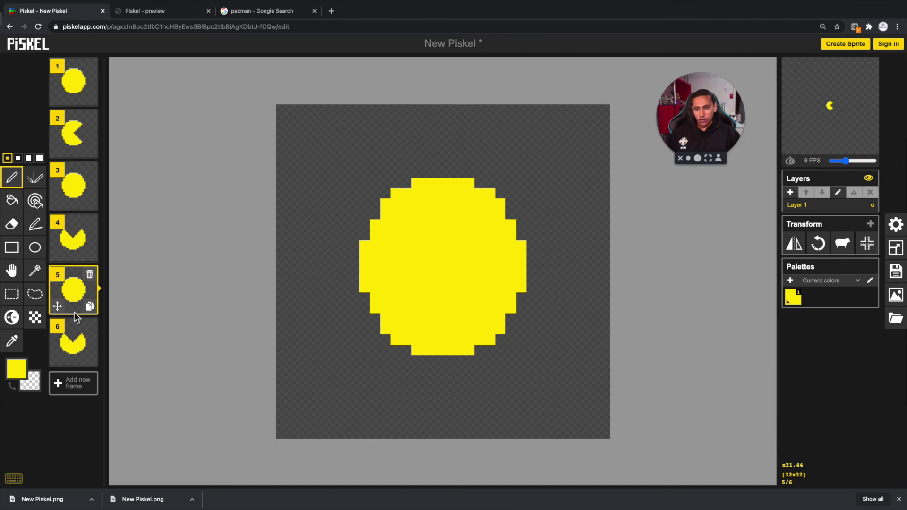
pyautogui.click(69, 345)
pyautogui.click(822, 254)
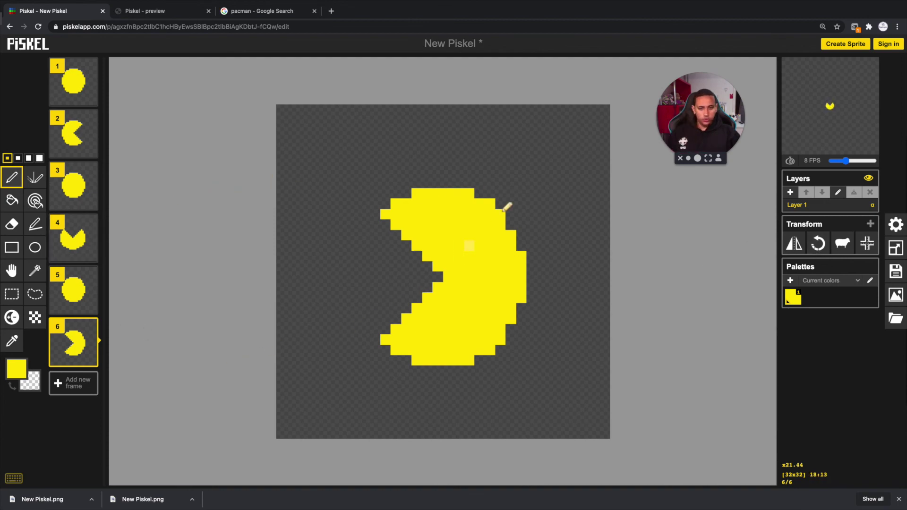
pyautogui.hotkey('ctrl', 'Left')
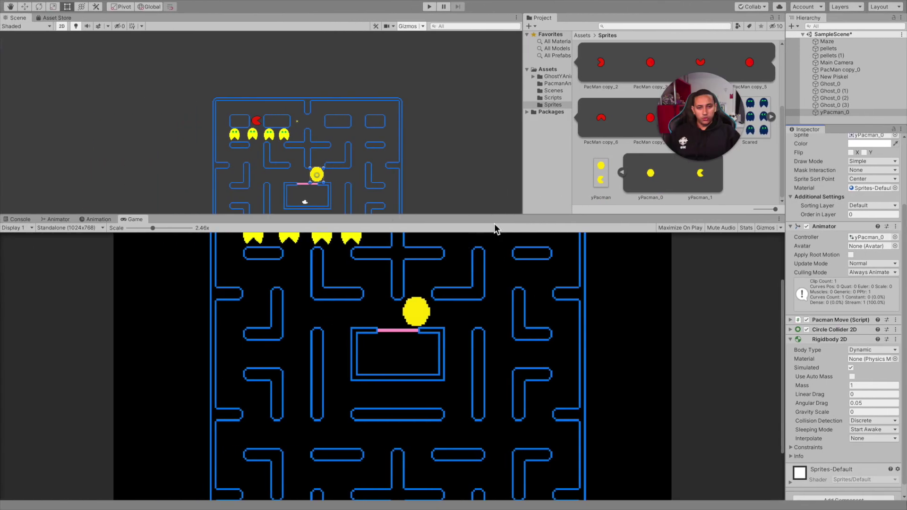
# - Select the yPacman_0 and yPacman_1 sprites and run the game again
pyautogui.click(651, 176)
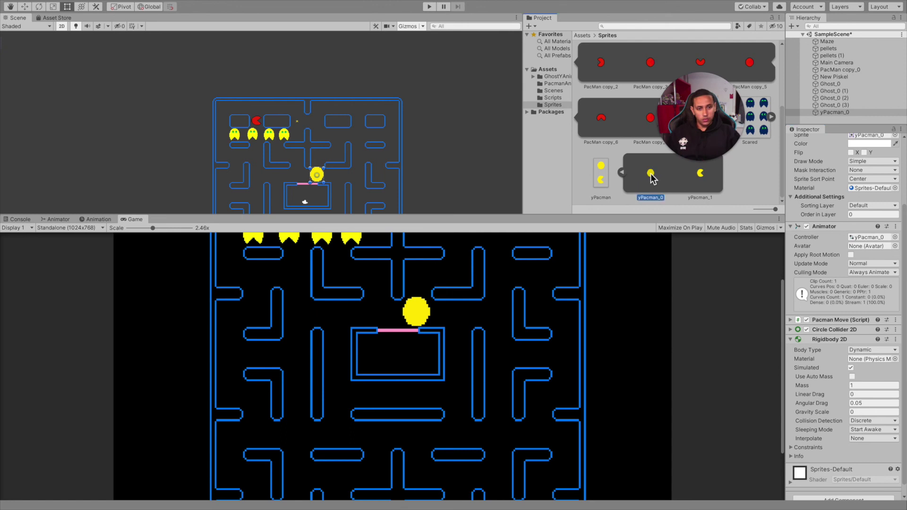
pyautogui.keyDown('shift'); pyautogui.click(701, 175); pyautogui.keyUp('shift')
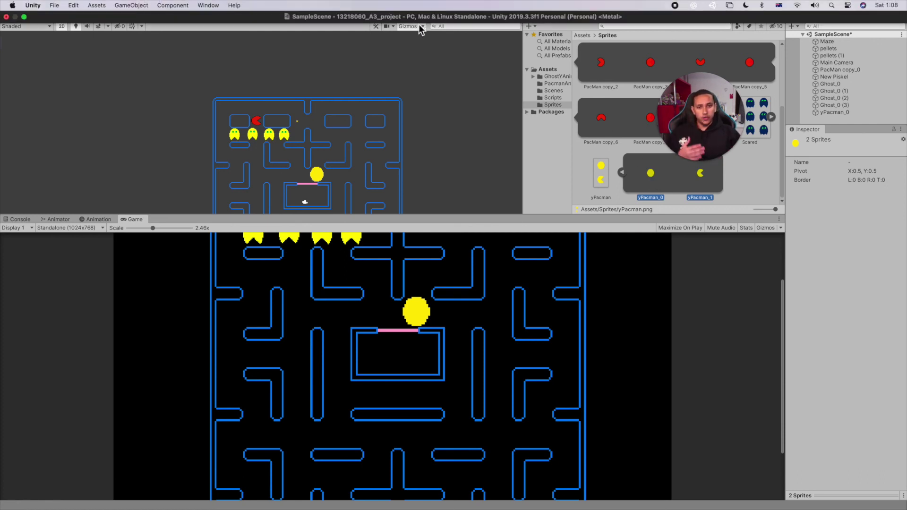
pyautogui.click(429, 6)
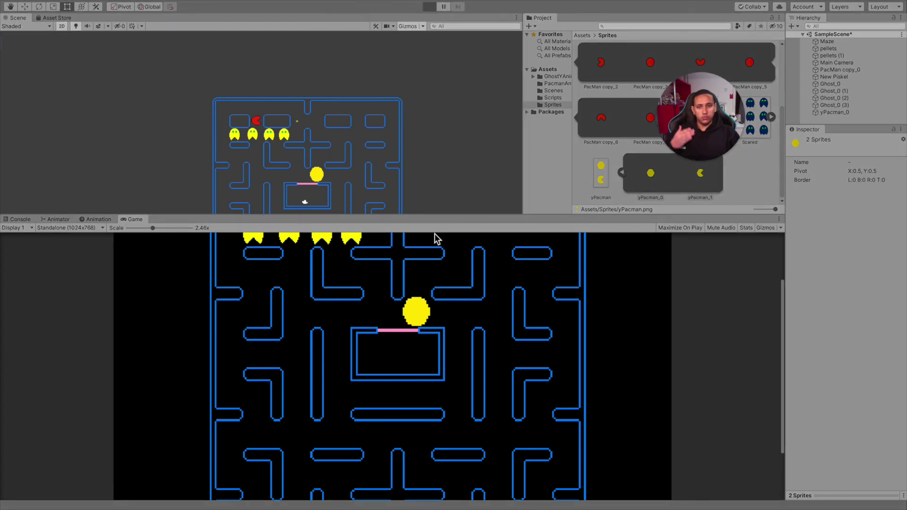